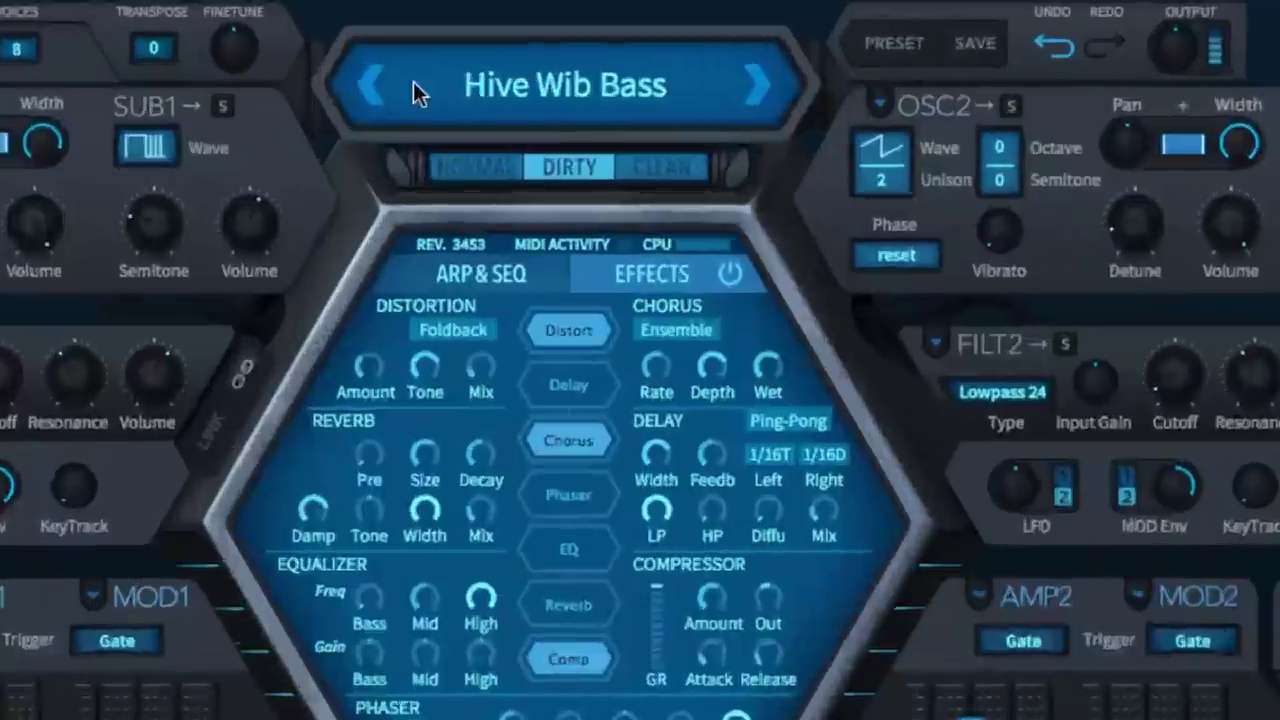
Step backward through the bass presets from Hive Wib Bass to GZ Filthy, then forward to GZ Labar.
left_click(505, 58)
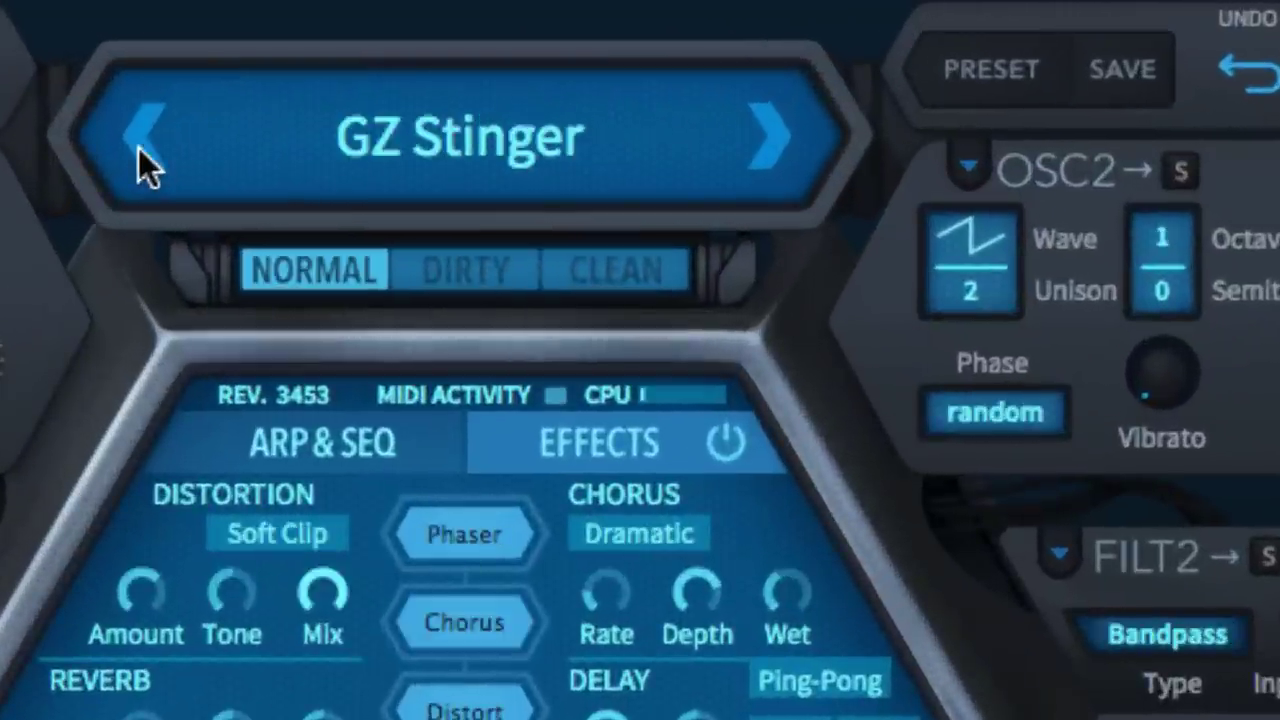
left_click(138, 148)
left_click(138, 150)
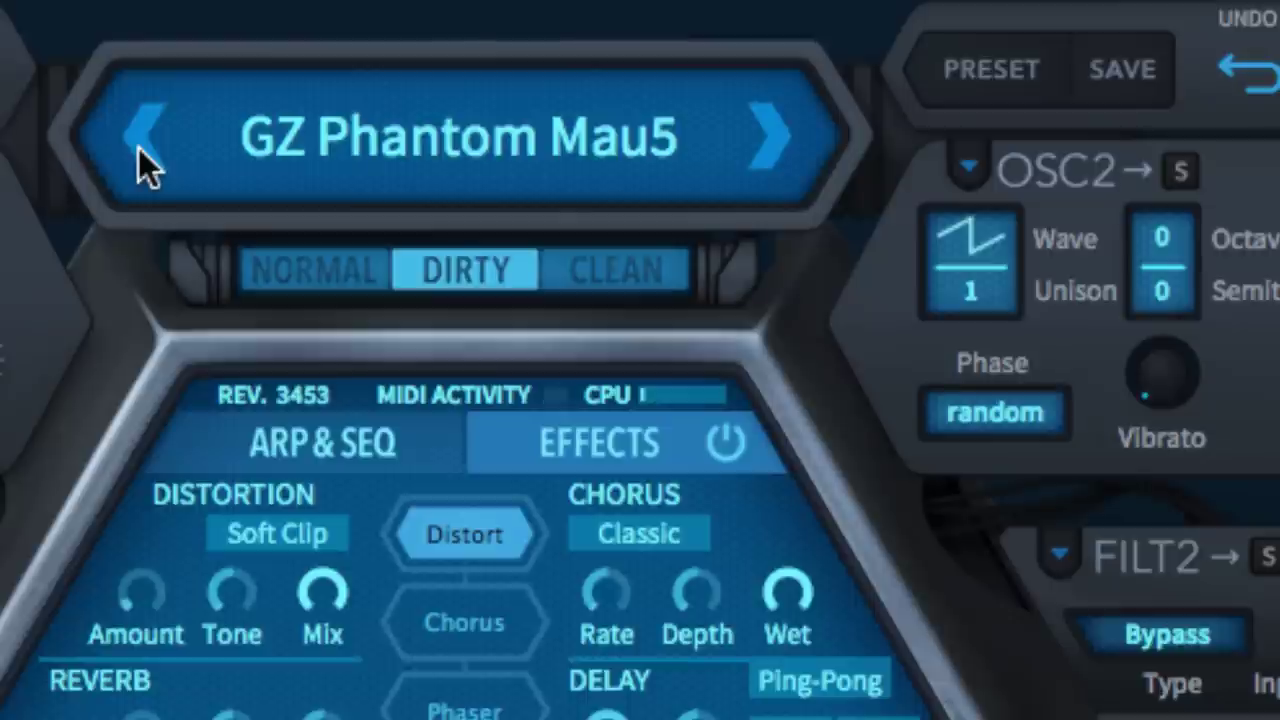
left_click(138, 150)
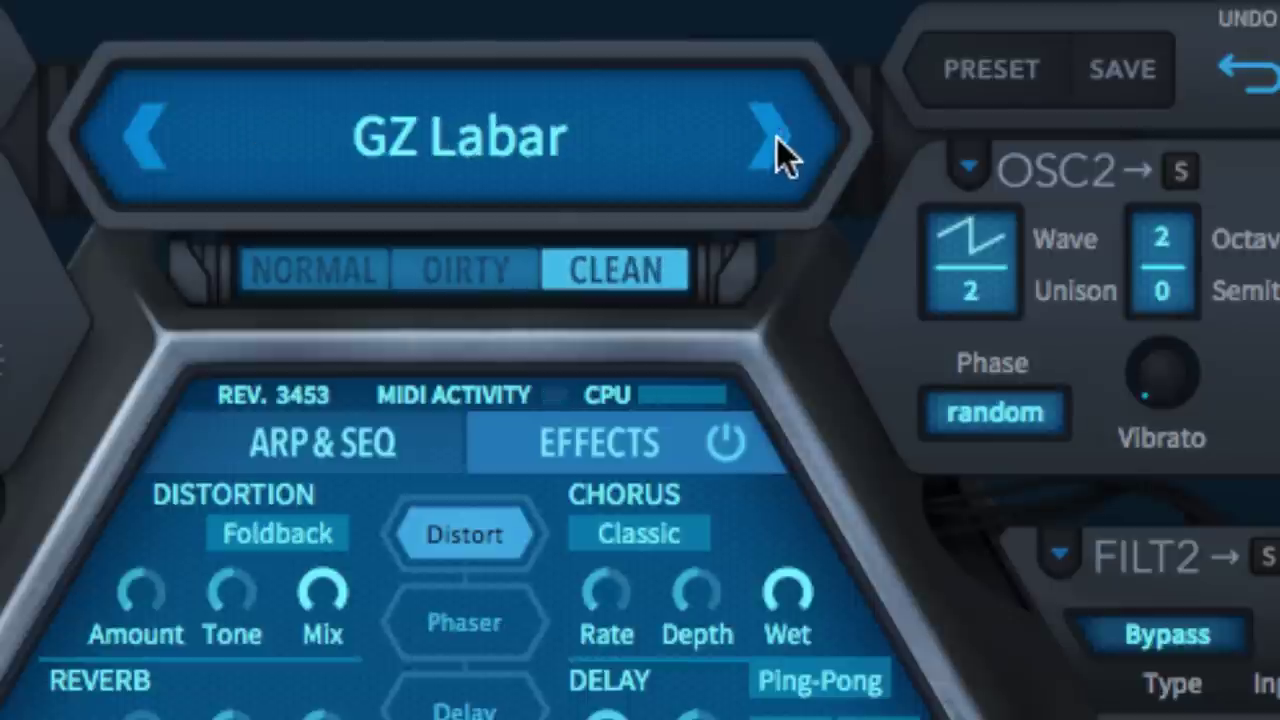
left_click(118, 132)
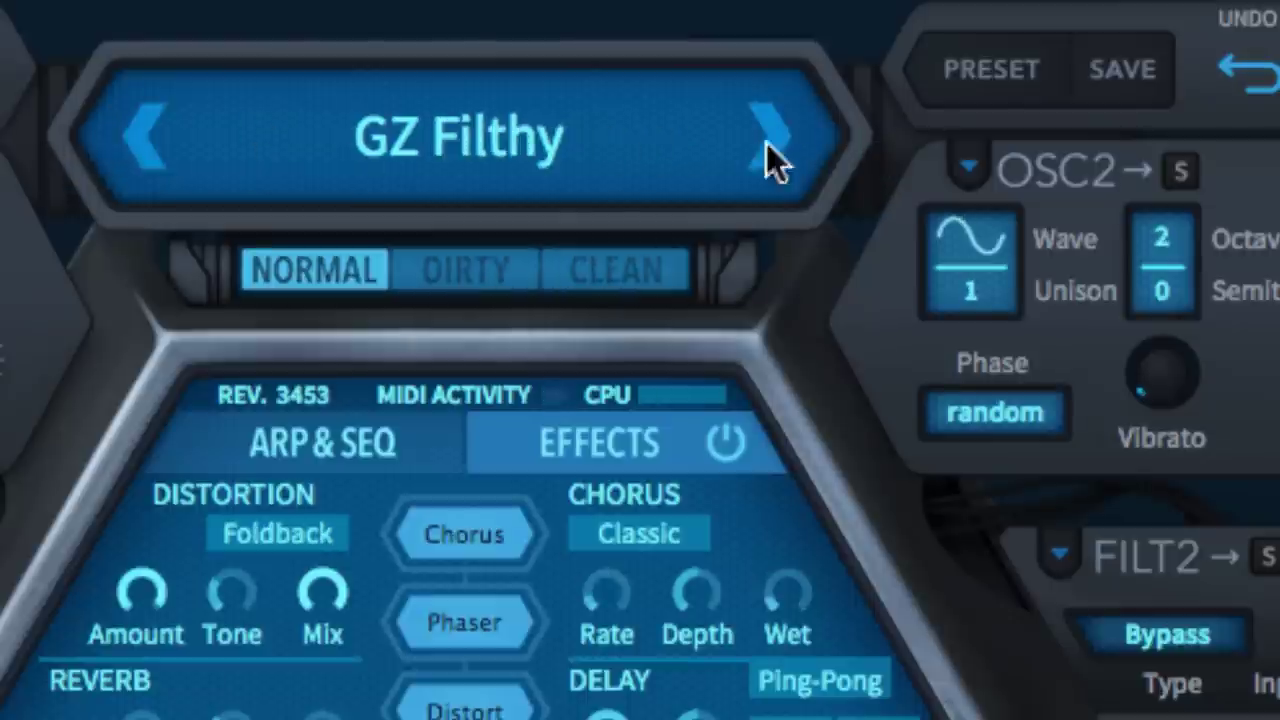
left_click(776, 140)
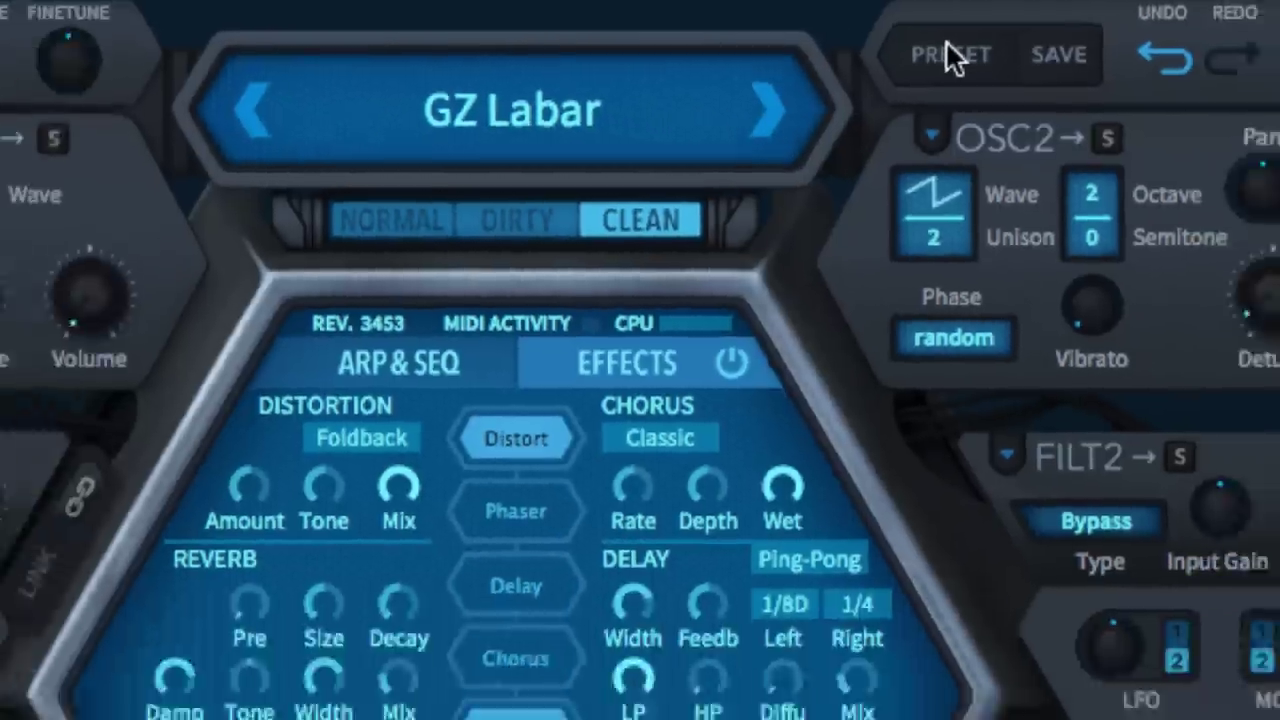
Open the preset browser and expand the Hive Factory Presets, beta and User folders.
left_click(988, 68)
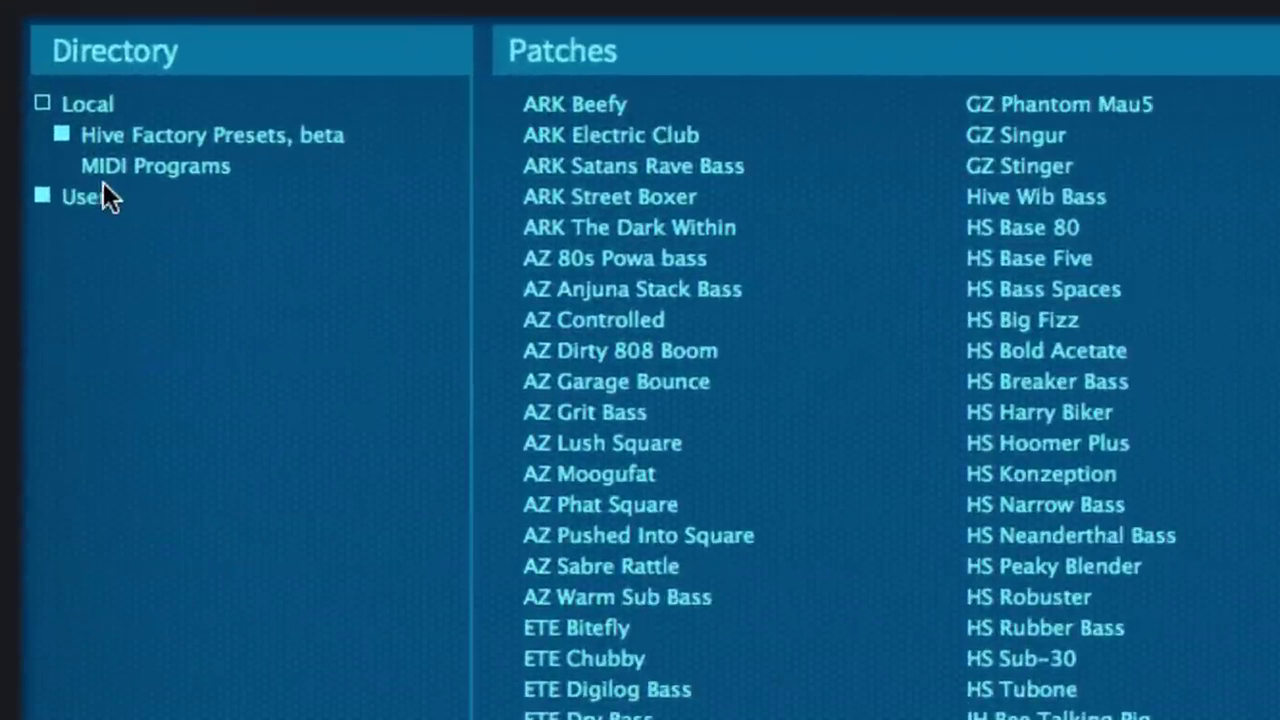
left_click(63, 132)
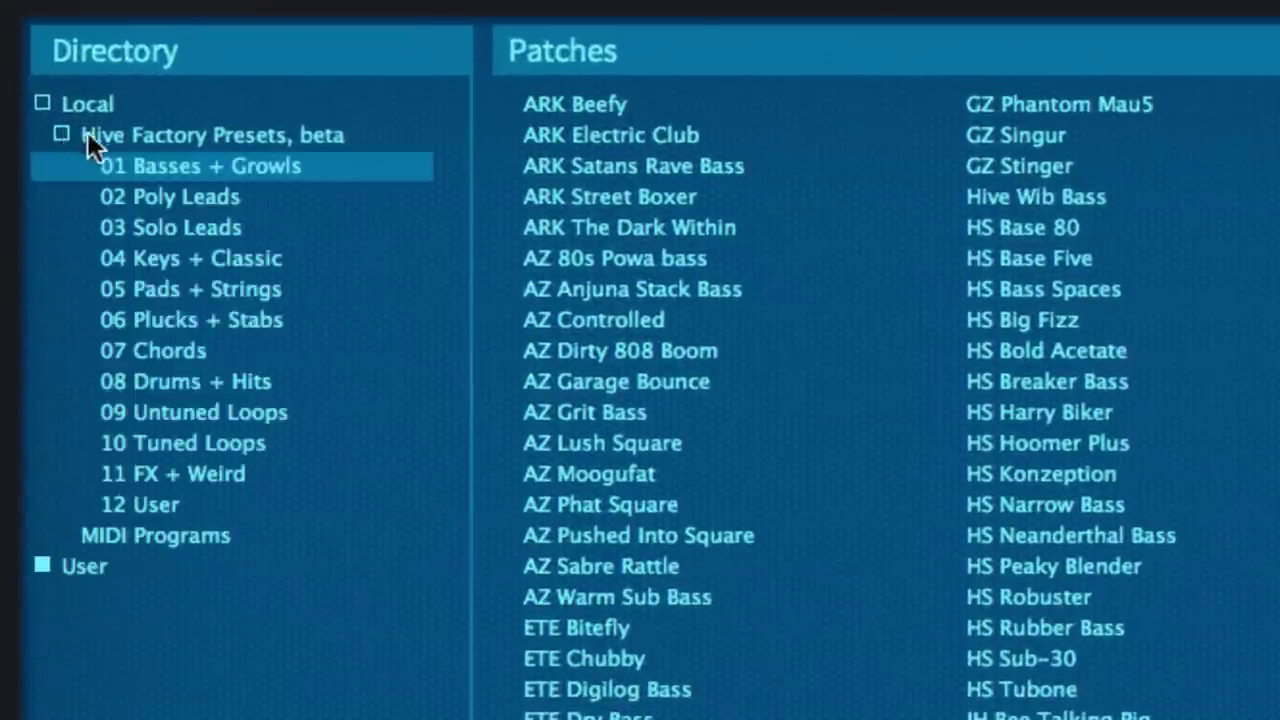
left_click(44, 564)
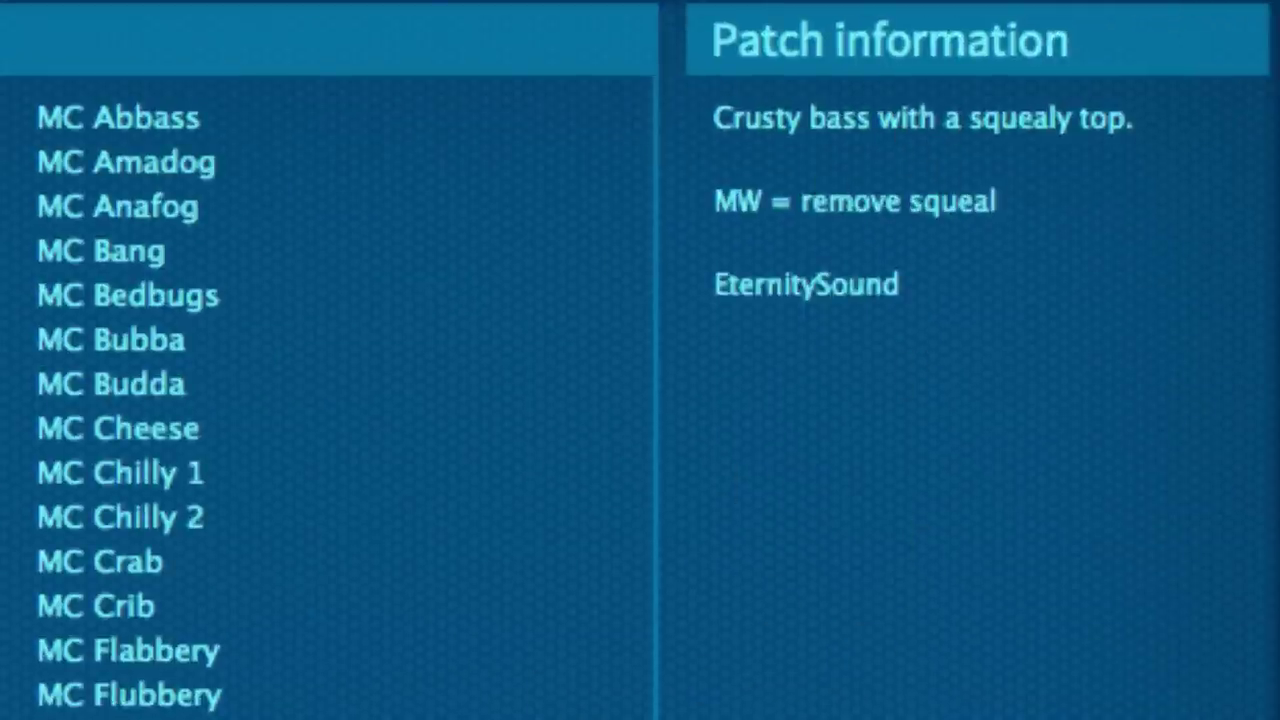
Audition patches in the list, including AZ Pushed Into Square, AZ Lush Square, HS Breaker Bass, AZ Dirty 808 Boom and AZ Controlled.
left_click(143, 458)
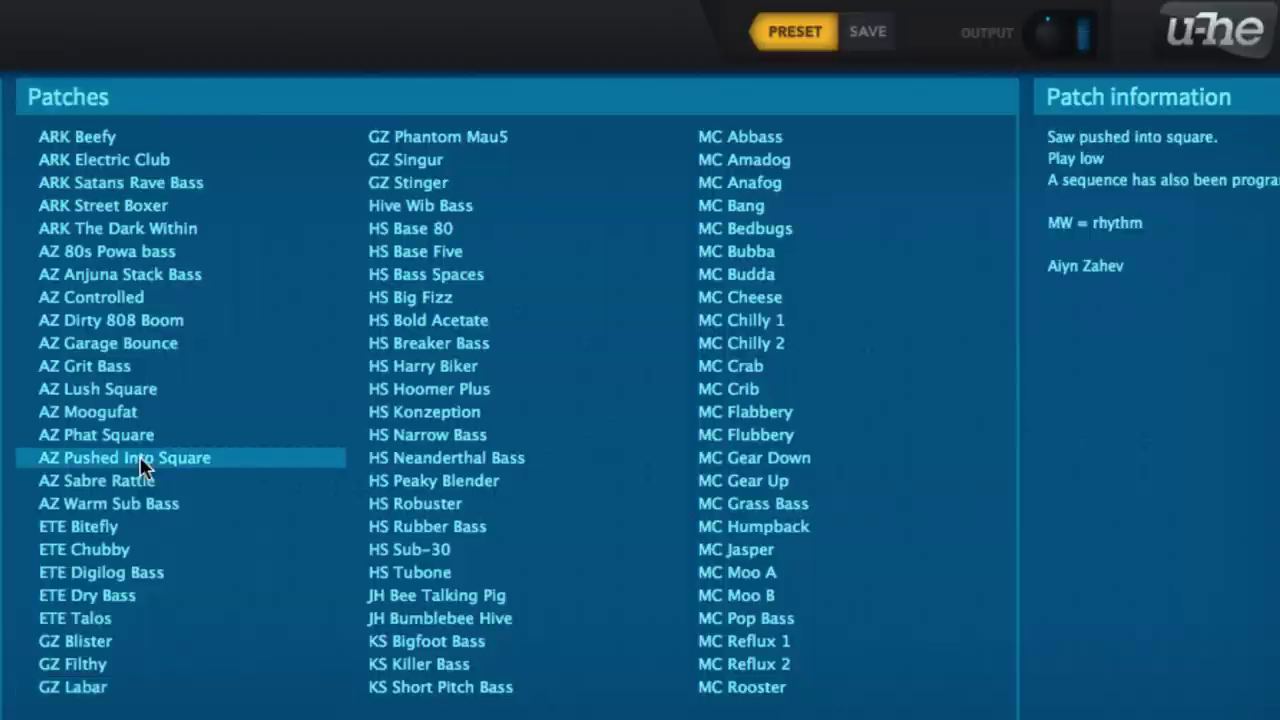
left_click(108, 398)
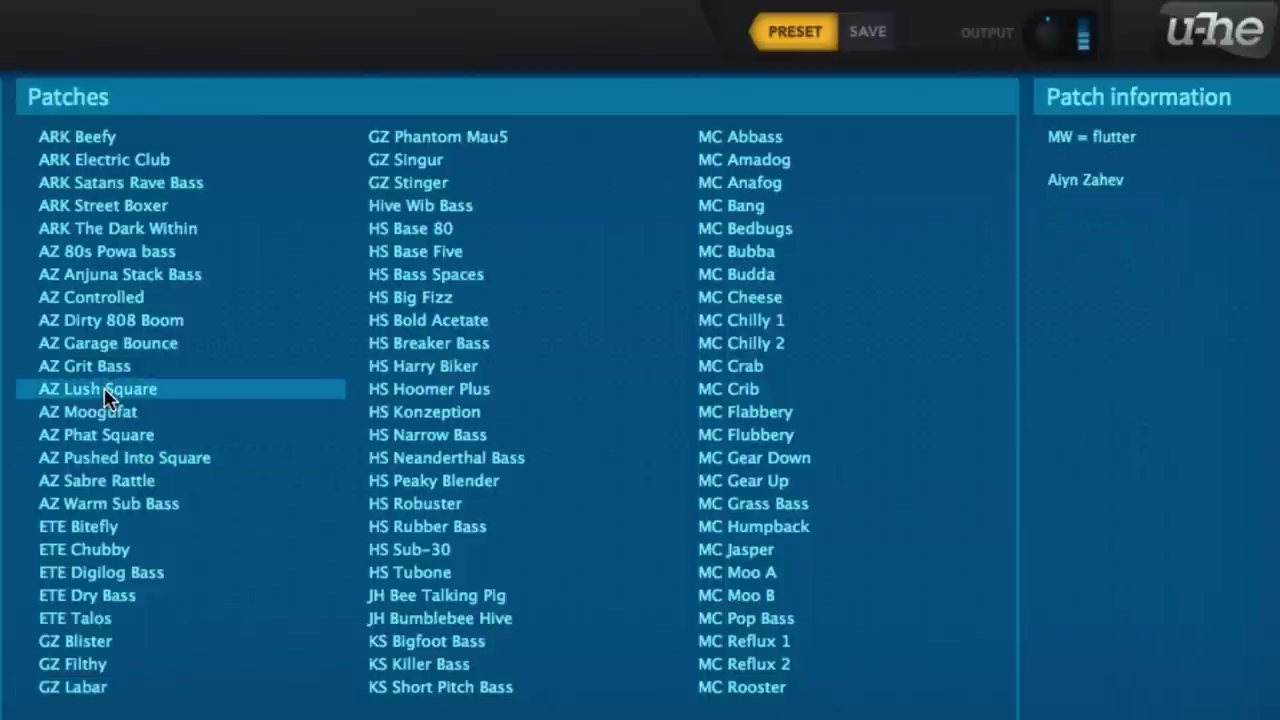
key("Up")
key("Up")
key("Right")
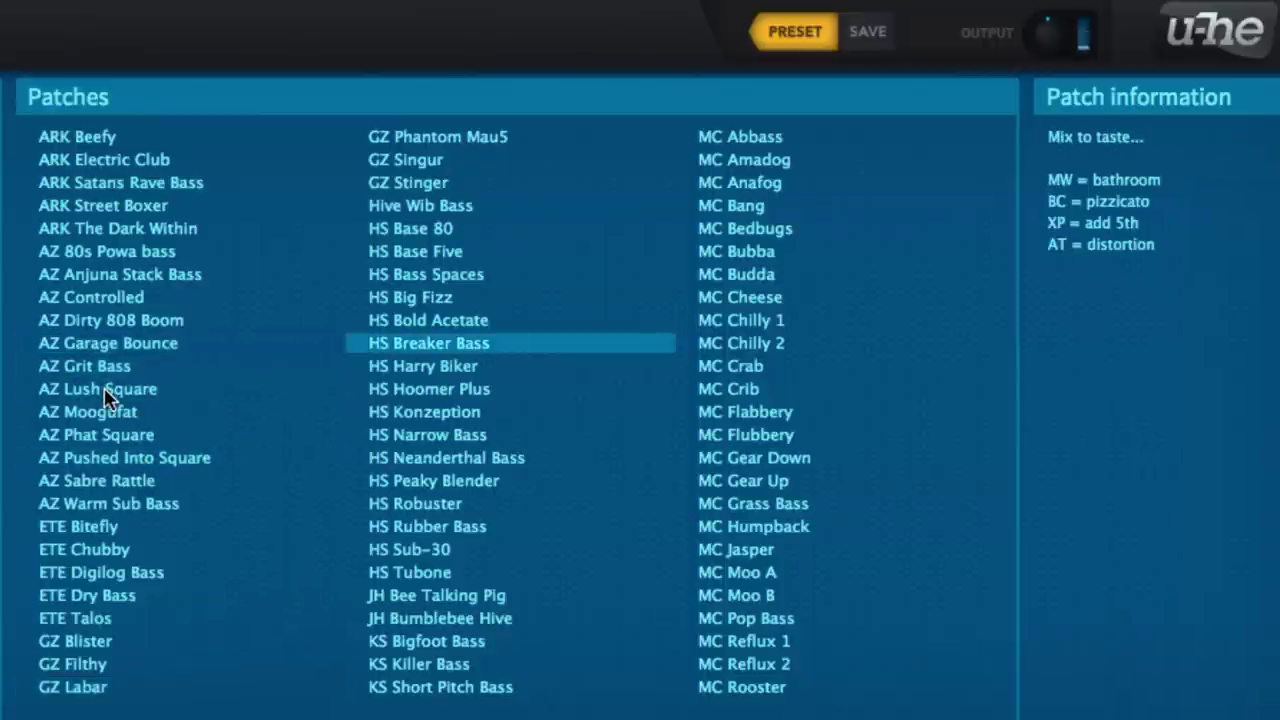
key("Up")
key("Left")
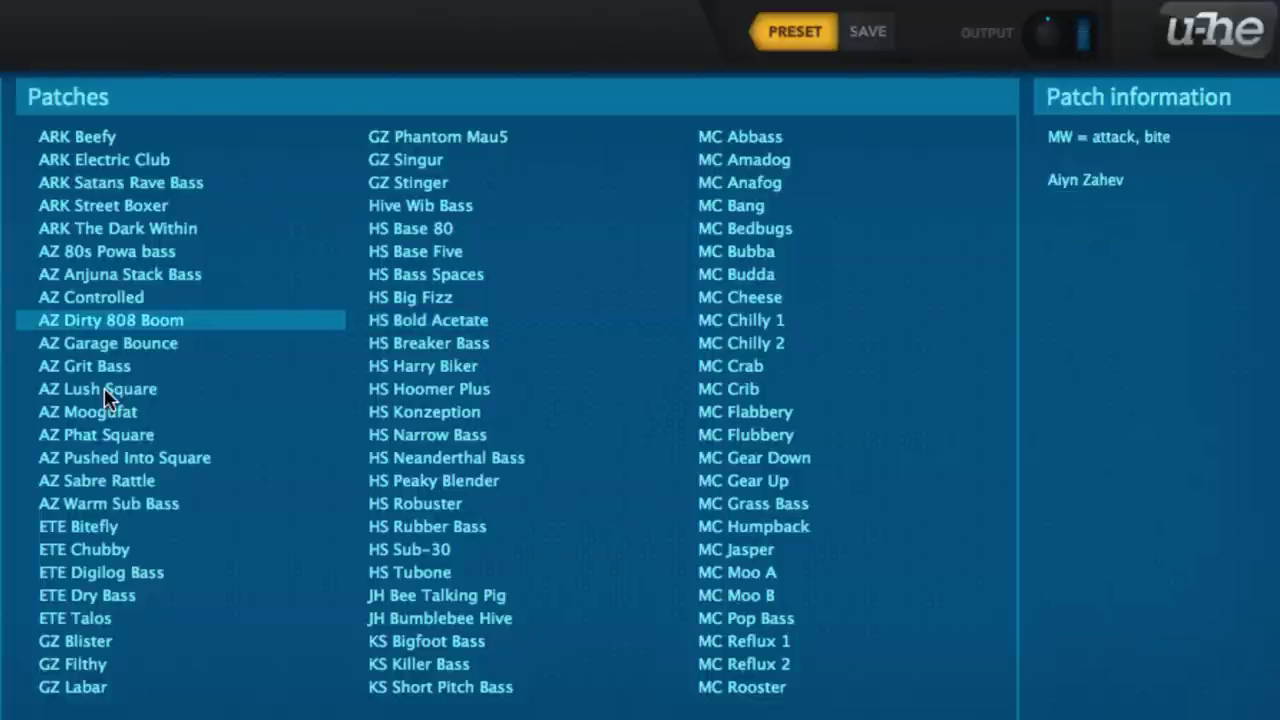
key("Up")
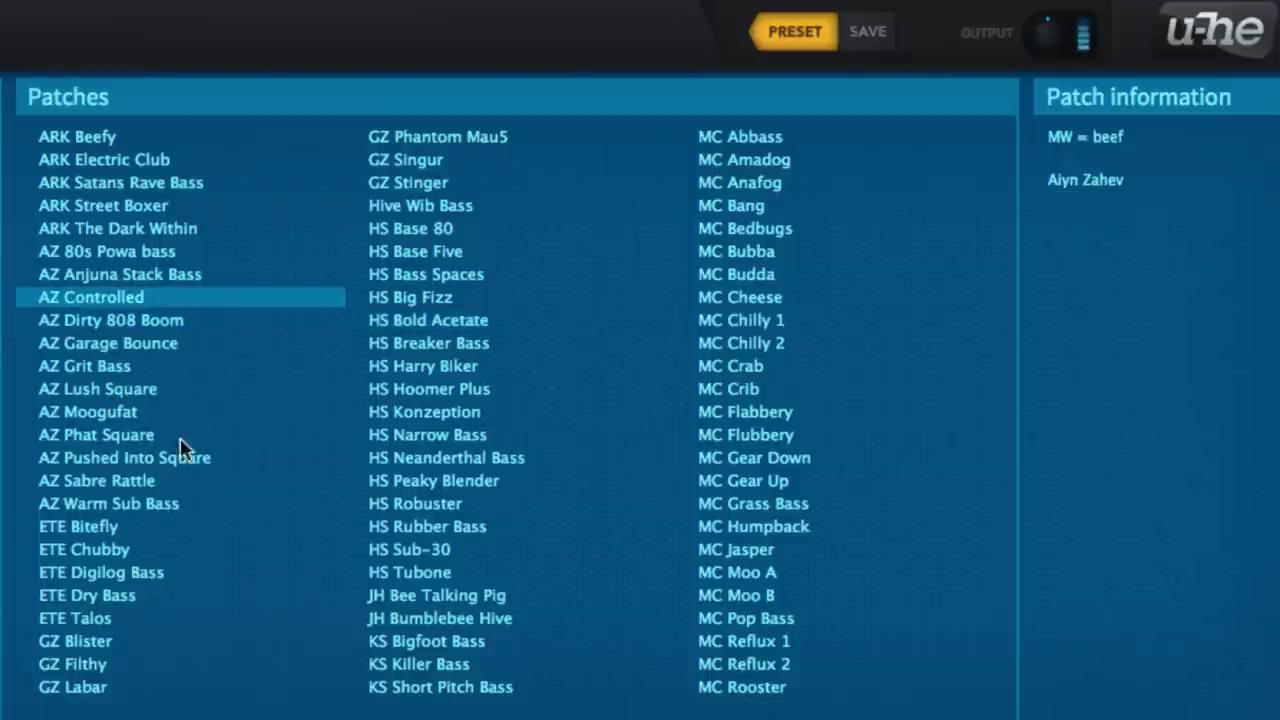
Load the ETE Chubby patch and, back in the synth view, lock filter 1's cutoff and resonance.
left_click(131, 550)
left_click(810, 31)
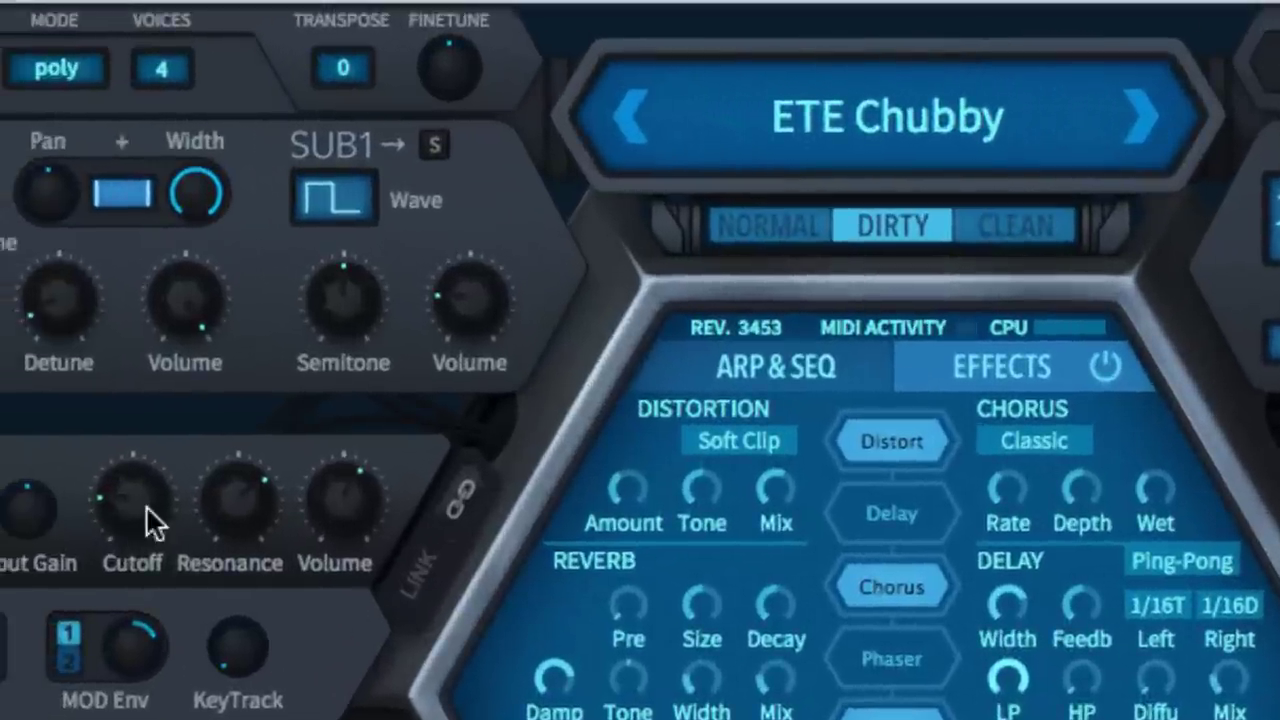
right_click(147, 508)
left_click(186, 530)
right_click(248, 505)
left_click(256, 513)
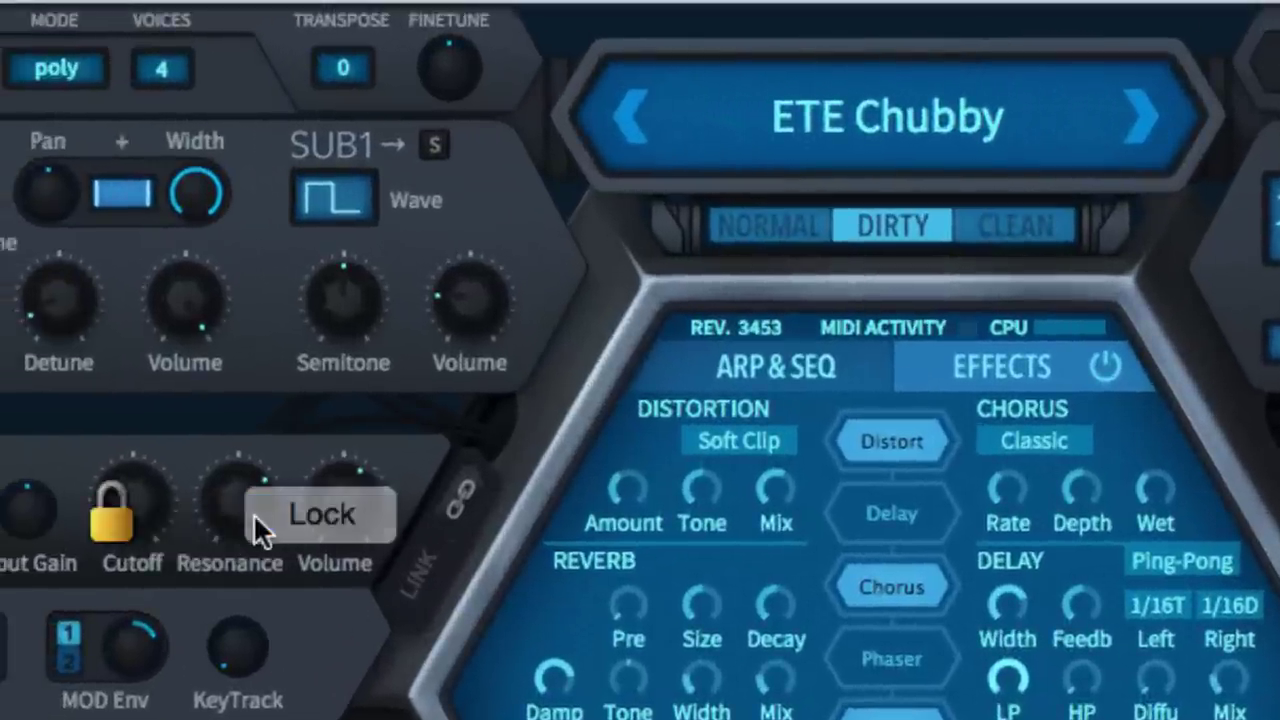
Step forward through the presets from ETE Chubby past GZ Phantom Mau5 with the filter 1 locks active.
left_click(1145, 118)
left_click(1143, 118)
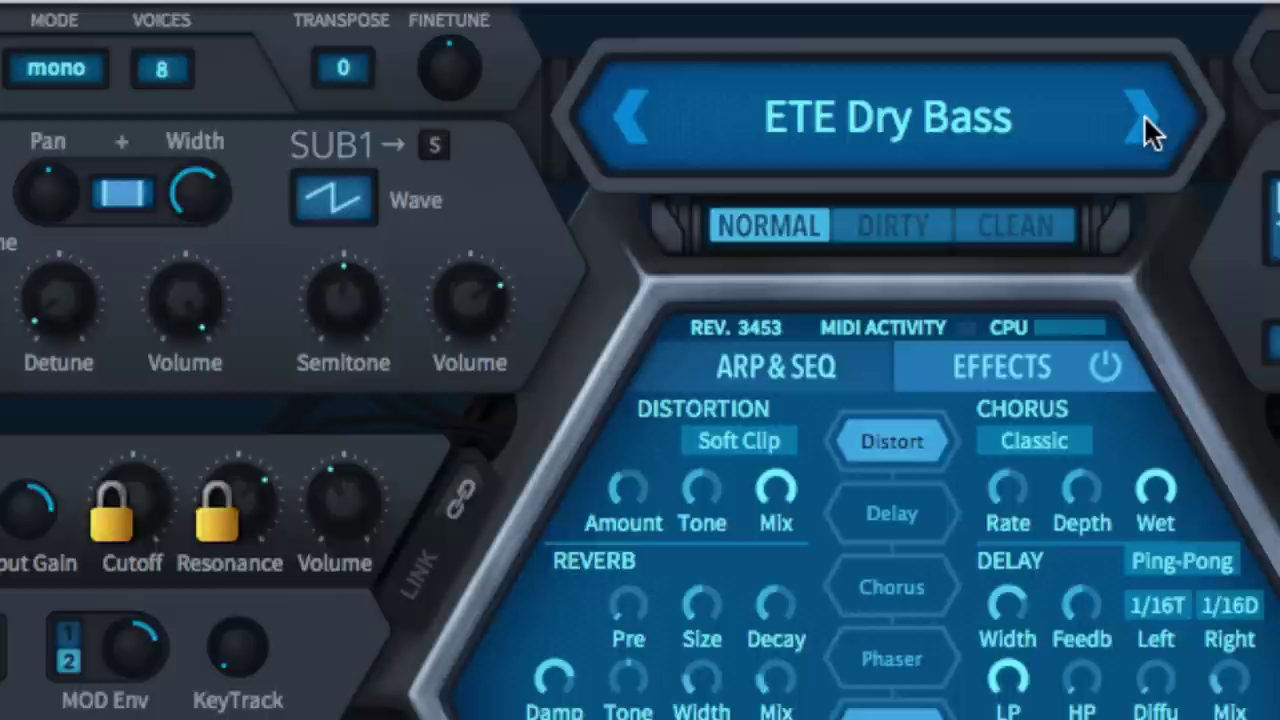
left_click(1143, 118)
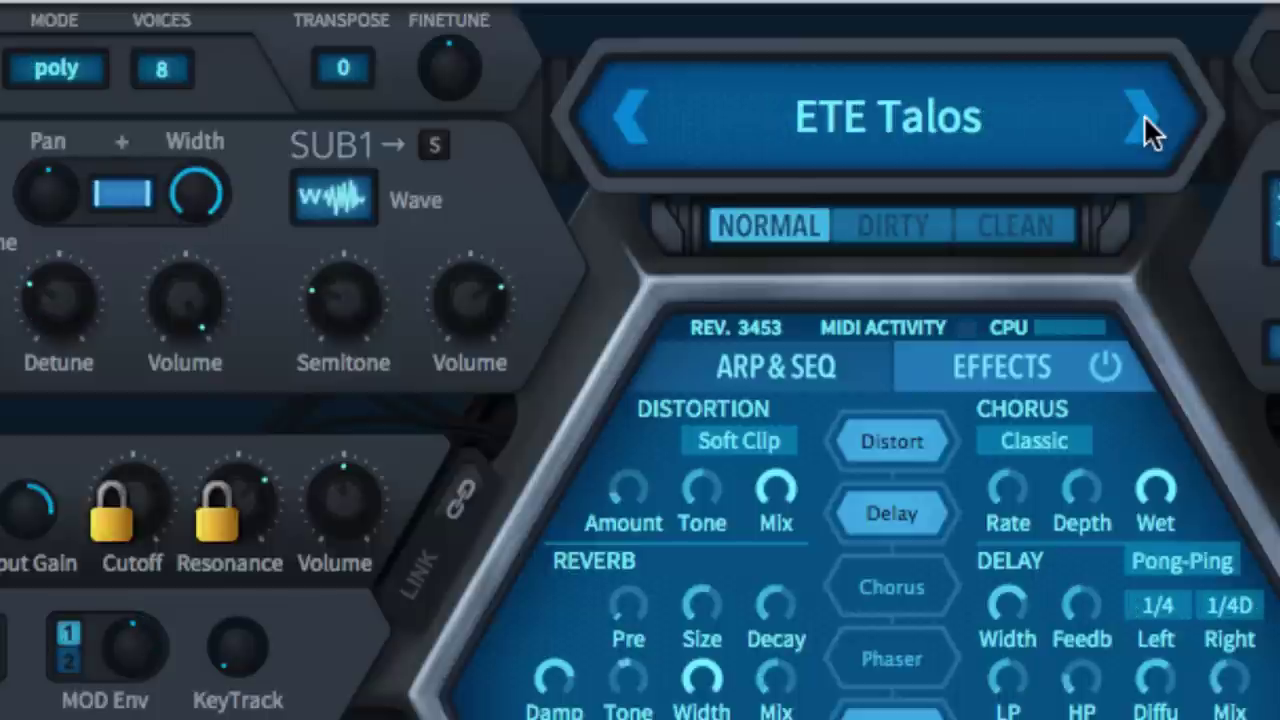
left_click(1143, 118)
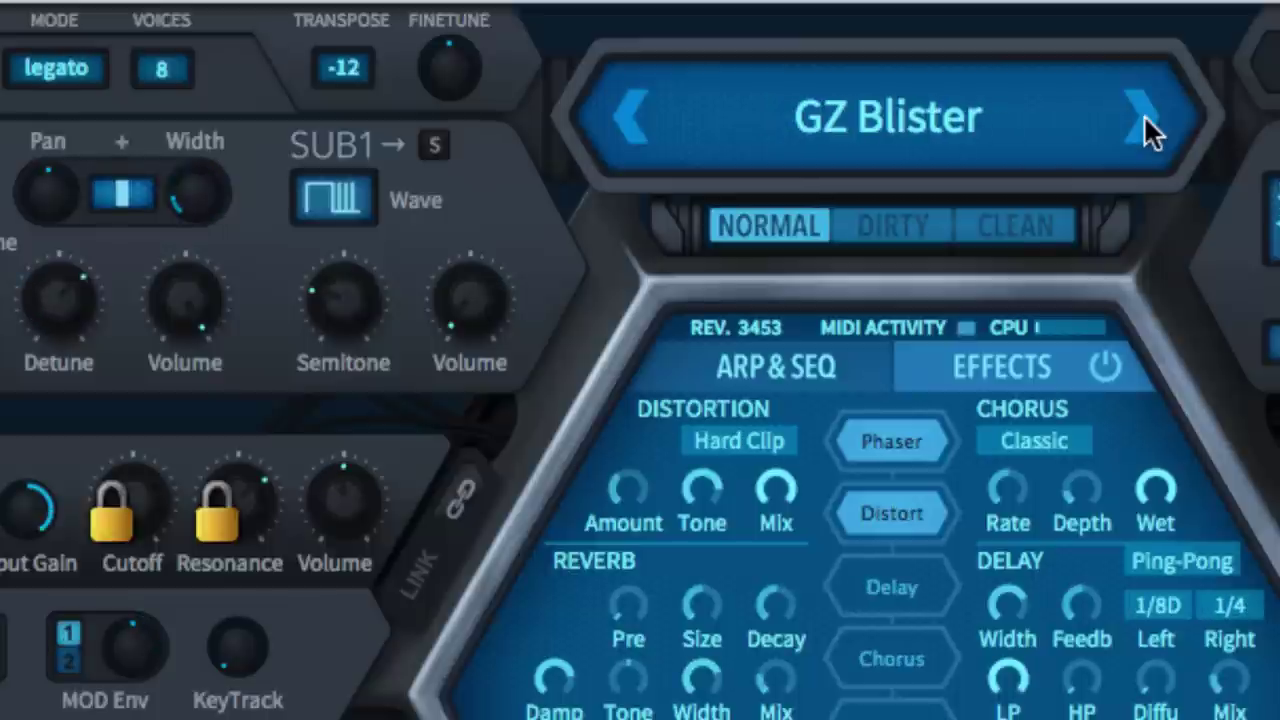
left_click(1143, 118)
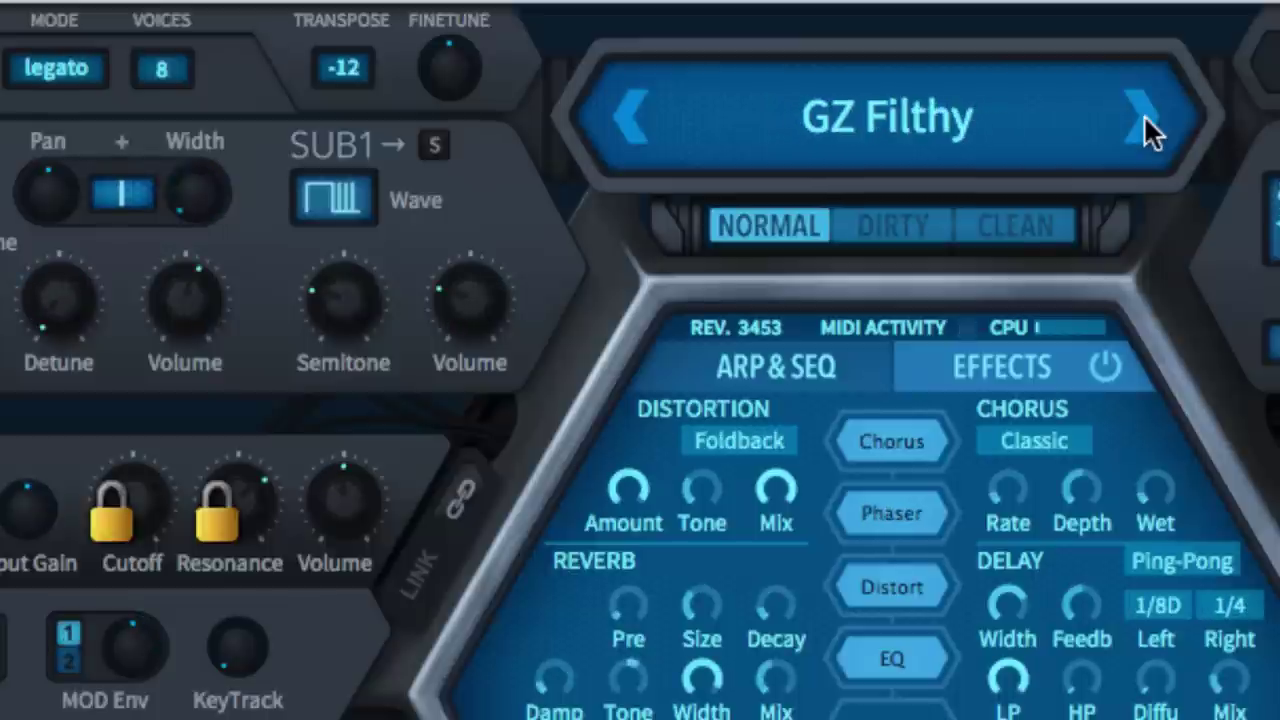
left_click(1143, 118)
left_click(1143, 118)
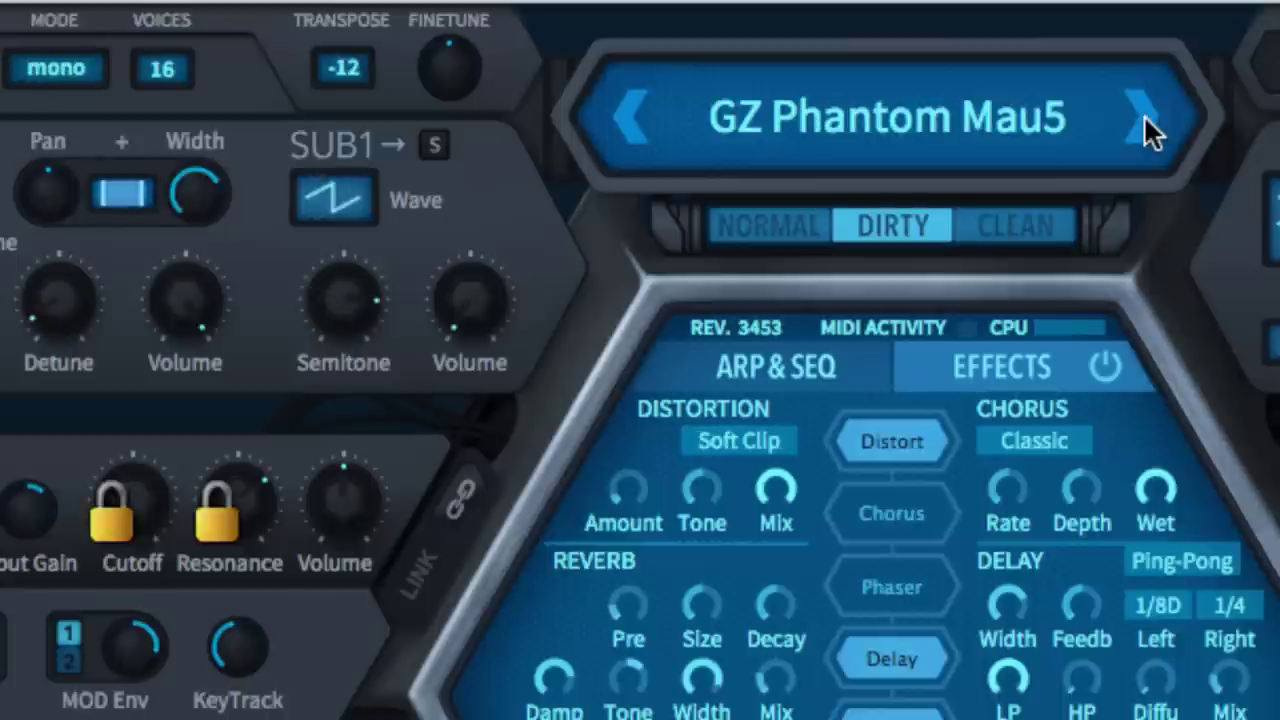
left_click(1143, 118)
Adjust filter 1's cutoff and set its resonance to 43.50, then advance through the presets to Hive Wib Bass.
left_click_drag(143, 495, 281, 537)
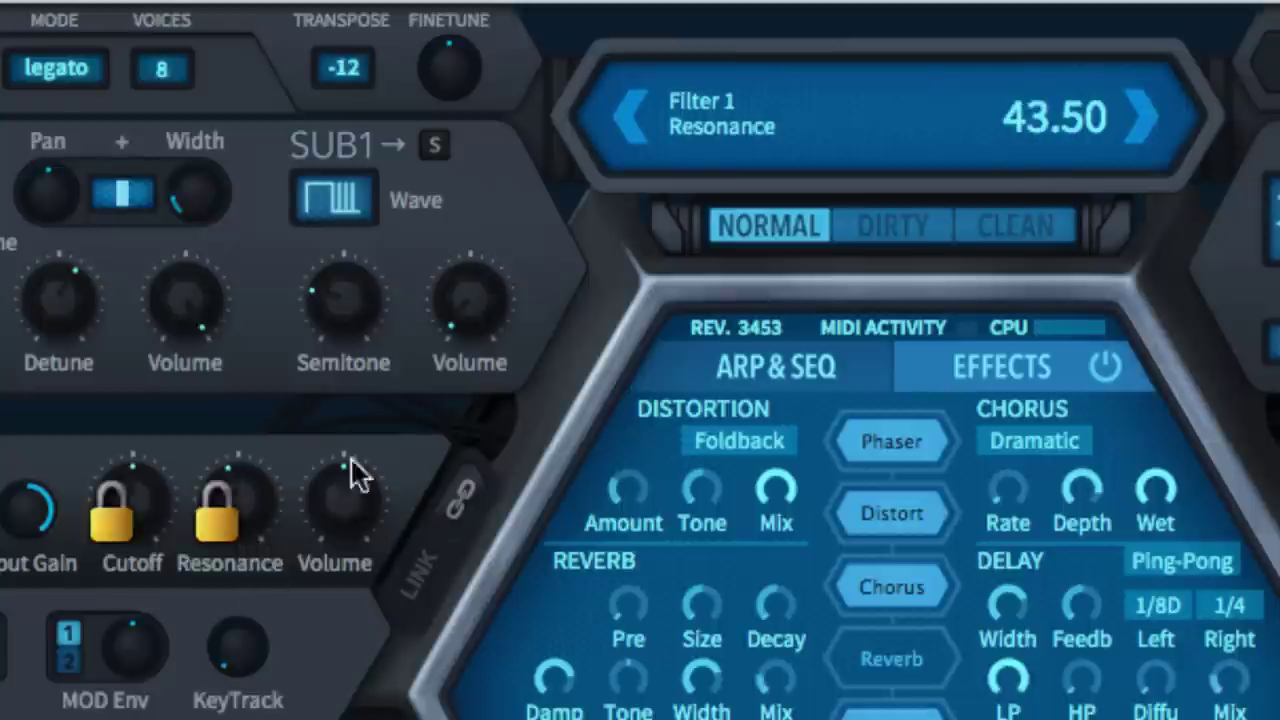
left_click(1146, 115)
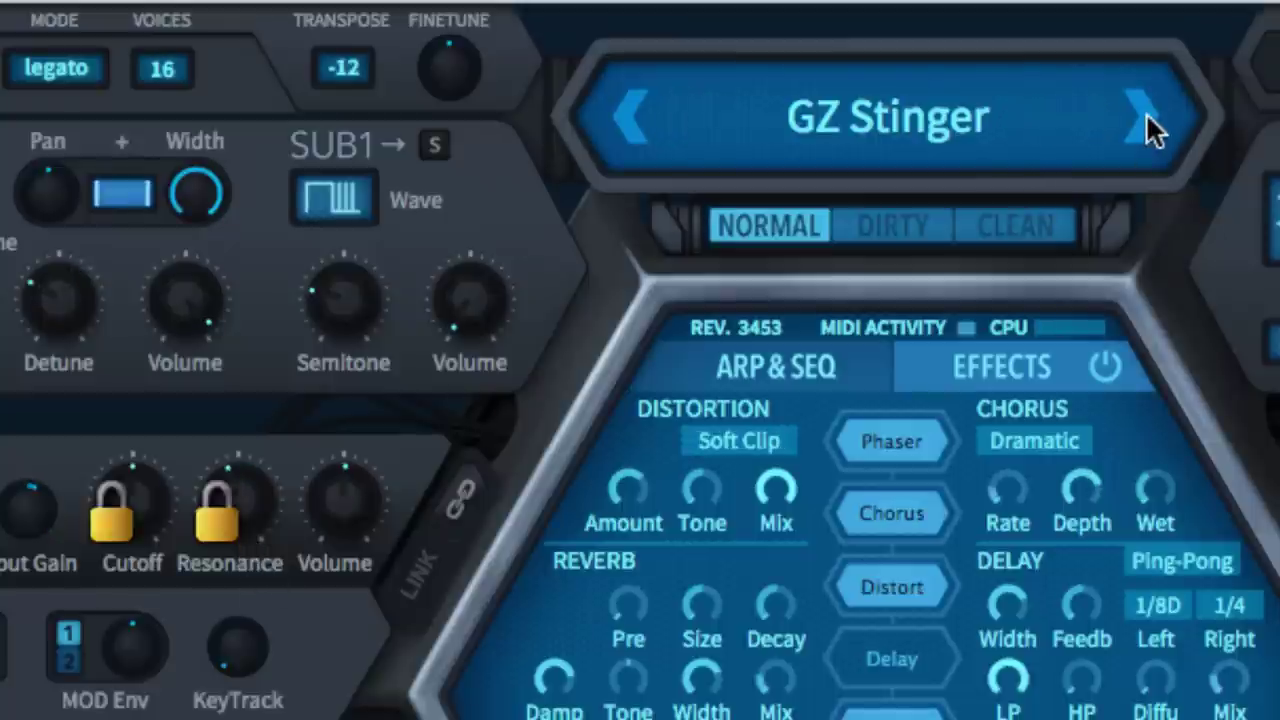
left_click(1146, 115)
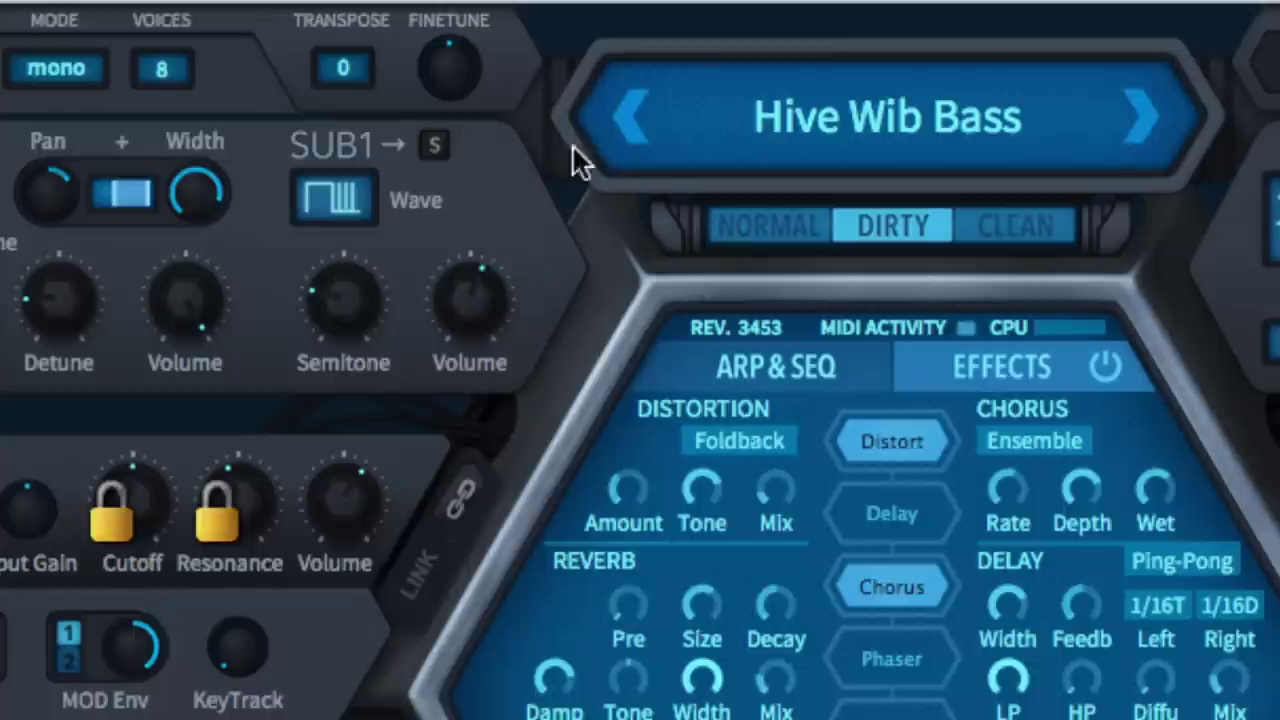
Unlock filter 1's cutoff and resonance and load the previous preset, GZ Stinger.
right_click(136, 476)
left_click(160, 505)
right_click(247, 494)
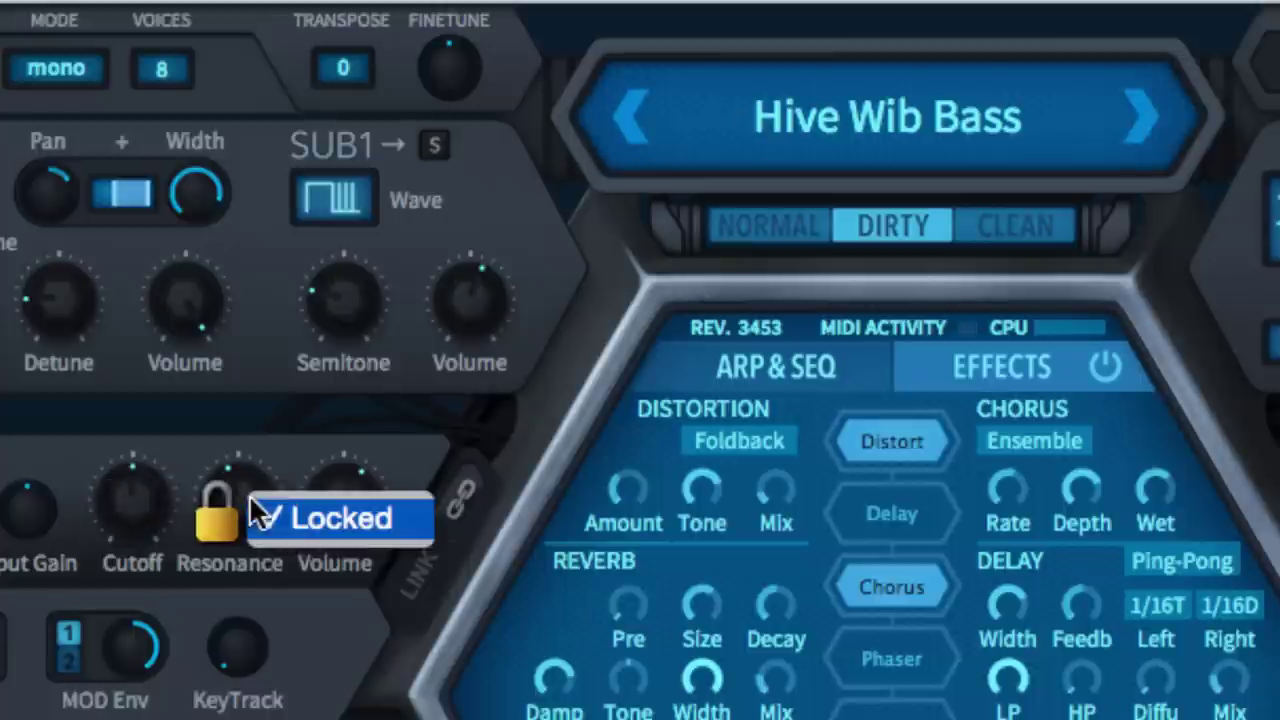
left_click(335, 517)
left_click(624, 118)
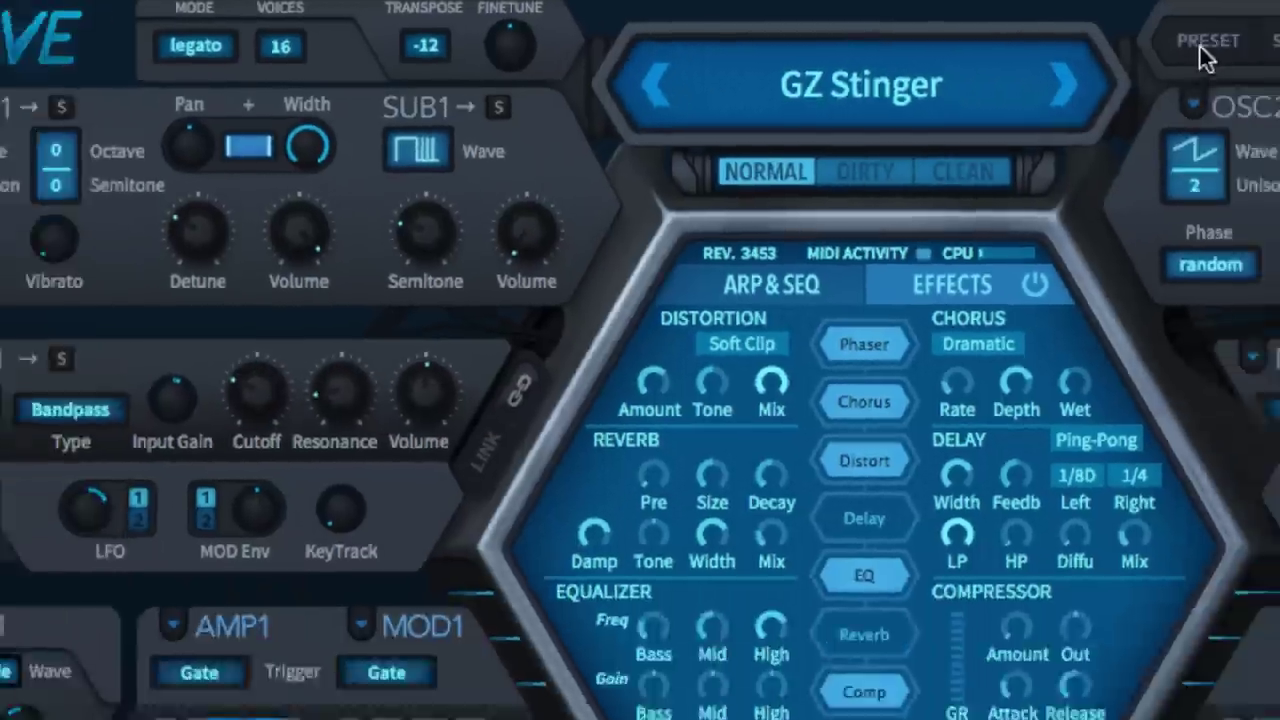
Open the preset browser and show the patches in the user Bass folder.
left_click(1200, 40)
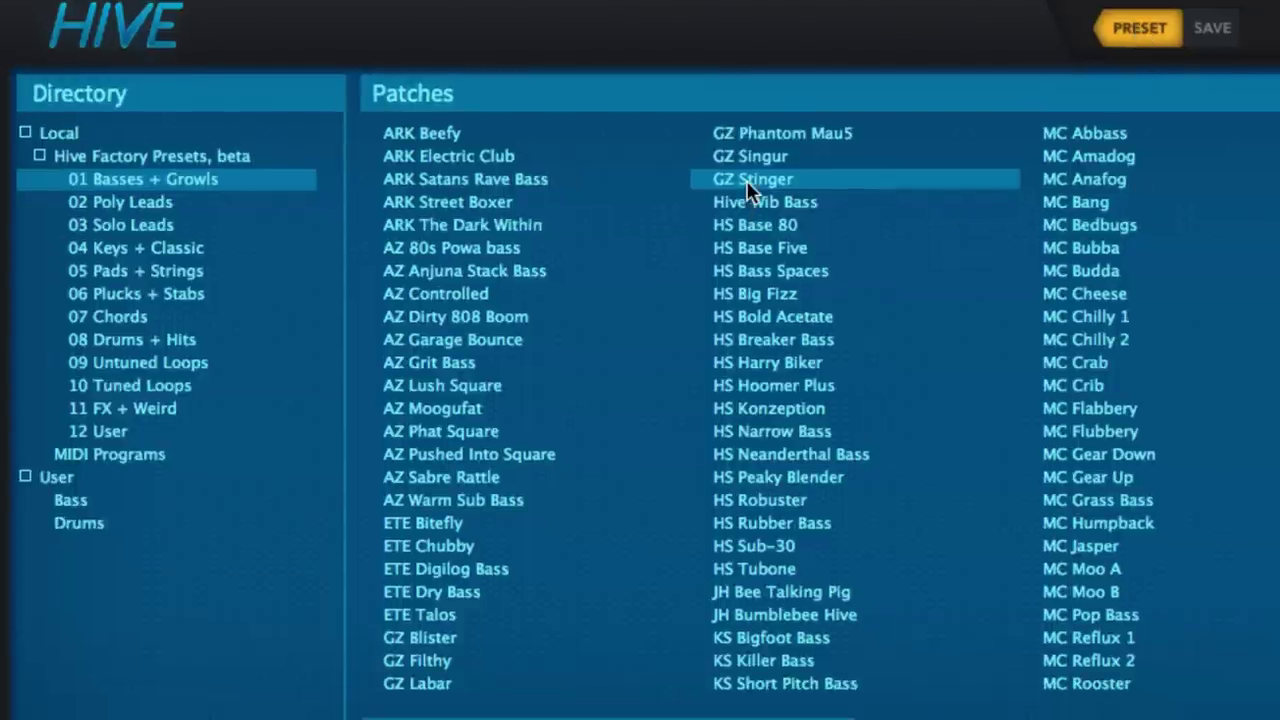
left_click(240, 503)
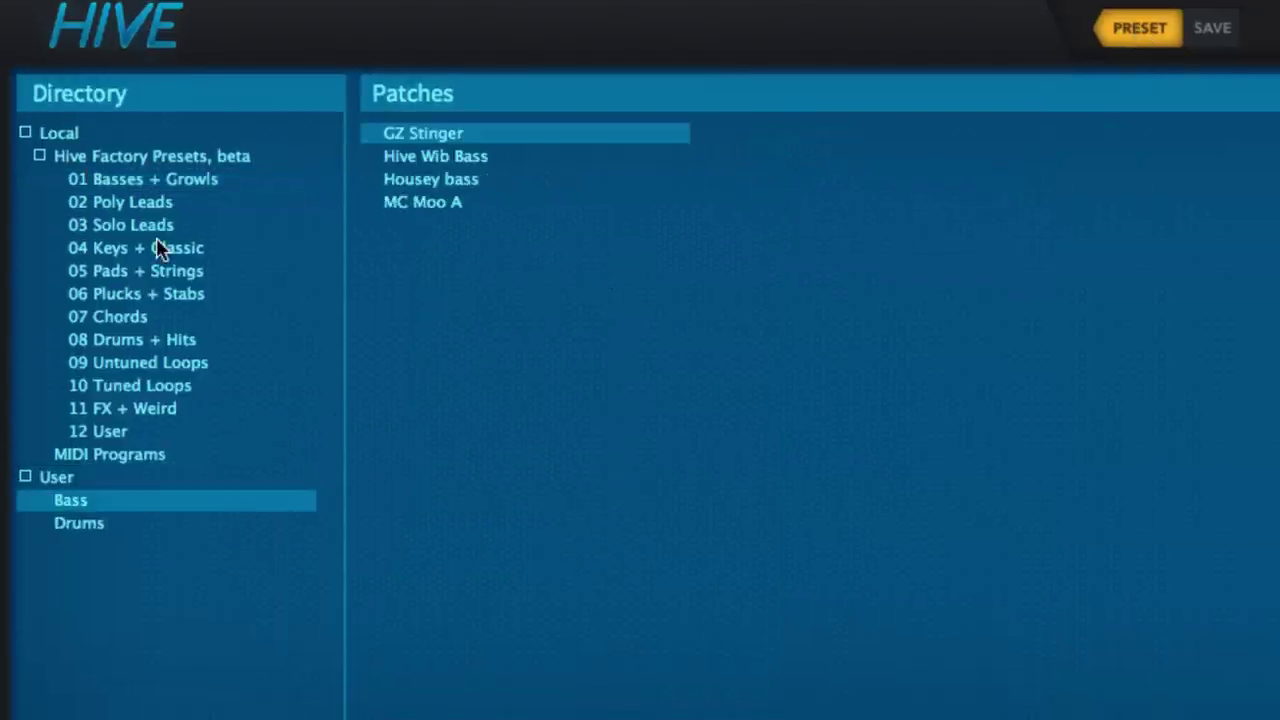
In the 01 Basses + Growls folder, select the range of patches from ARK The Dark Within to AZ Pushed Into Square.
left_click(166, 180)
left_click(461, 225)
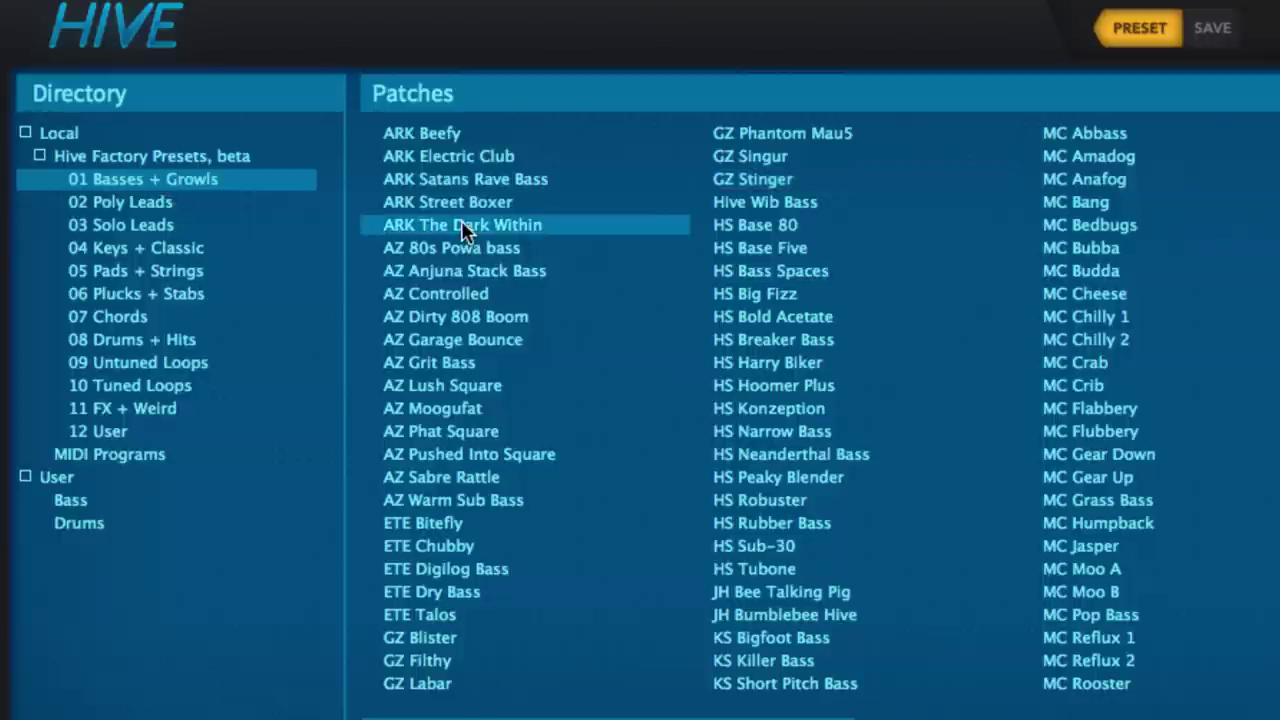
left_click(450, 456, "shift")
Select Hive Wib Bass, HS Bass Spaces and HS Konzeption together, then reduce the selection to Hive Wib Bass alone.
left_click(768, 201)
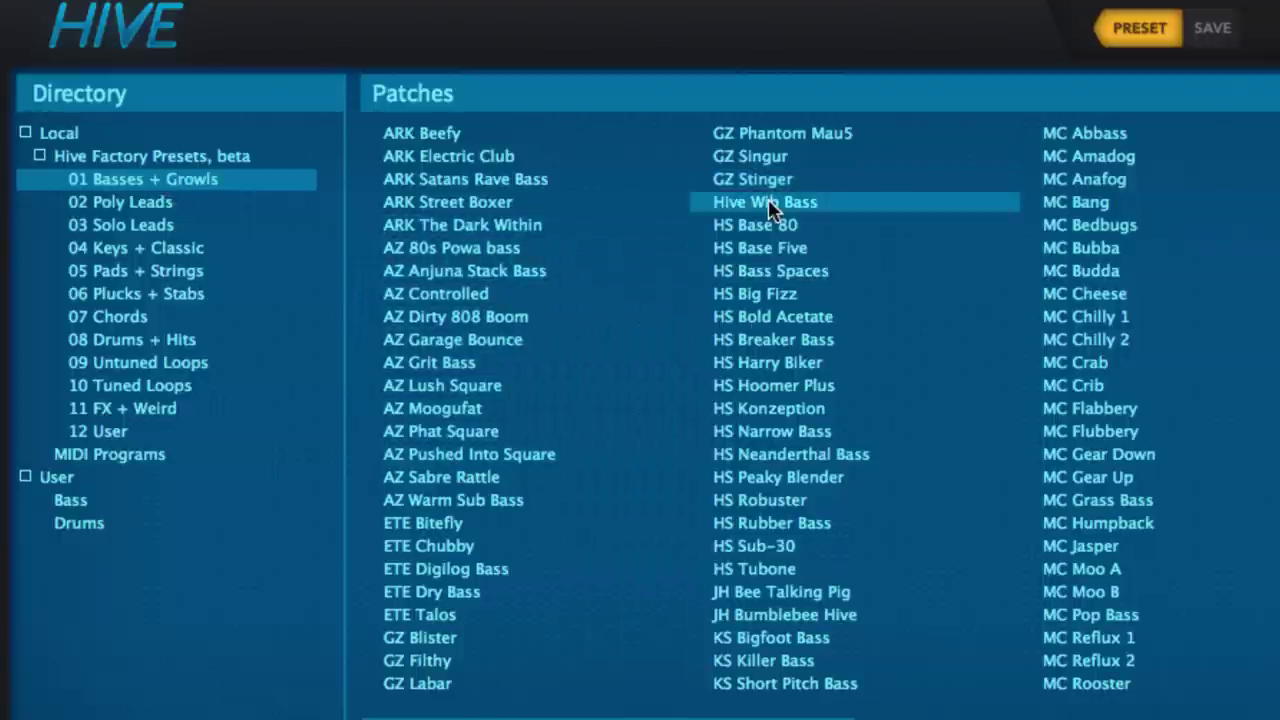
left_click(768, 271, "ctrl")
left_click(791, 402, "ctrl")
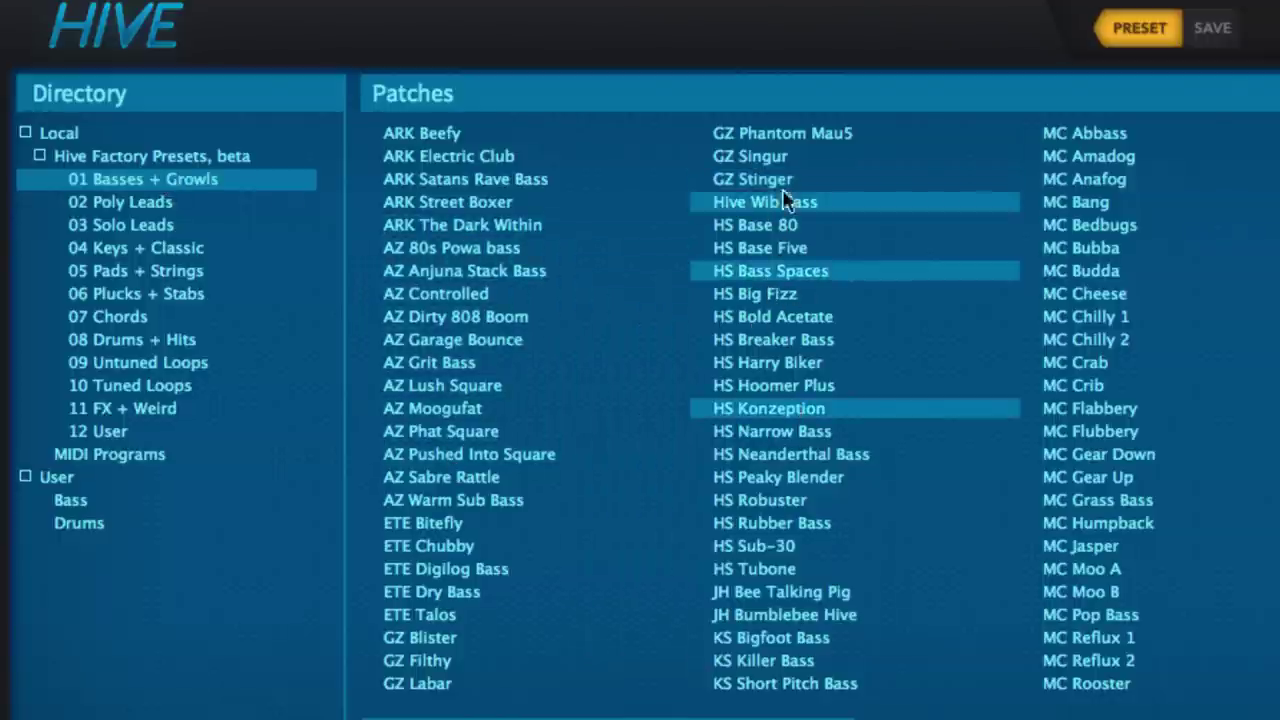
left_click(772, 246)
left_click(778, 200)
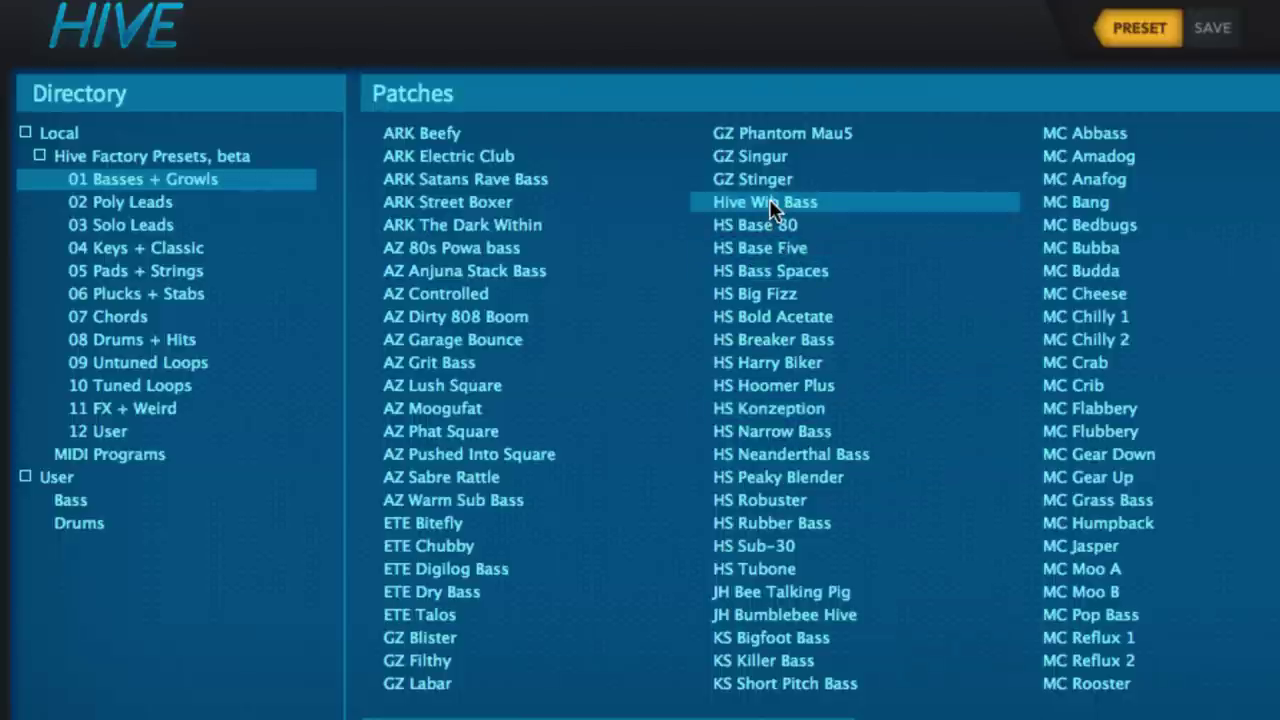
Mark Hive Wib Bass in the user Bass folder as a favourite.
left_click(66, 500)
right_click(420, 159)
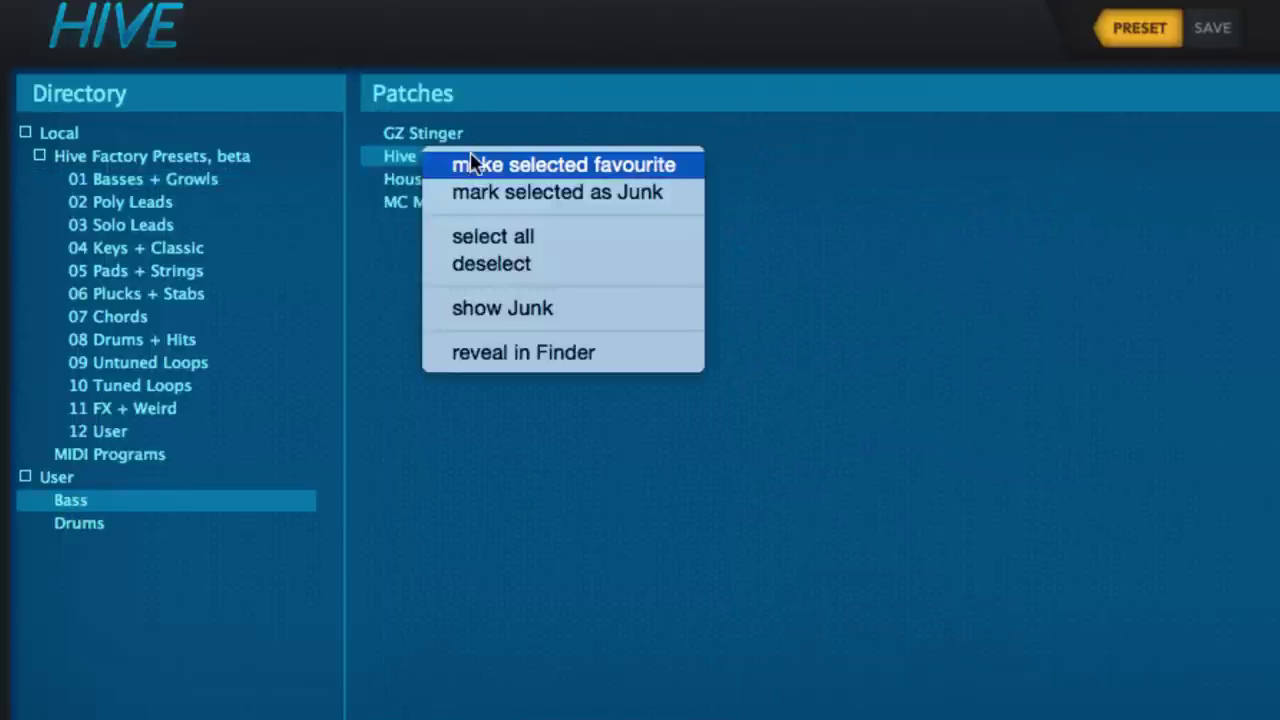
left_click(491, 168)
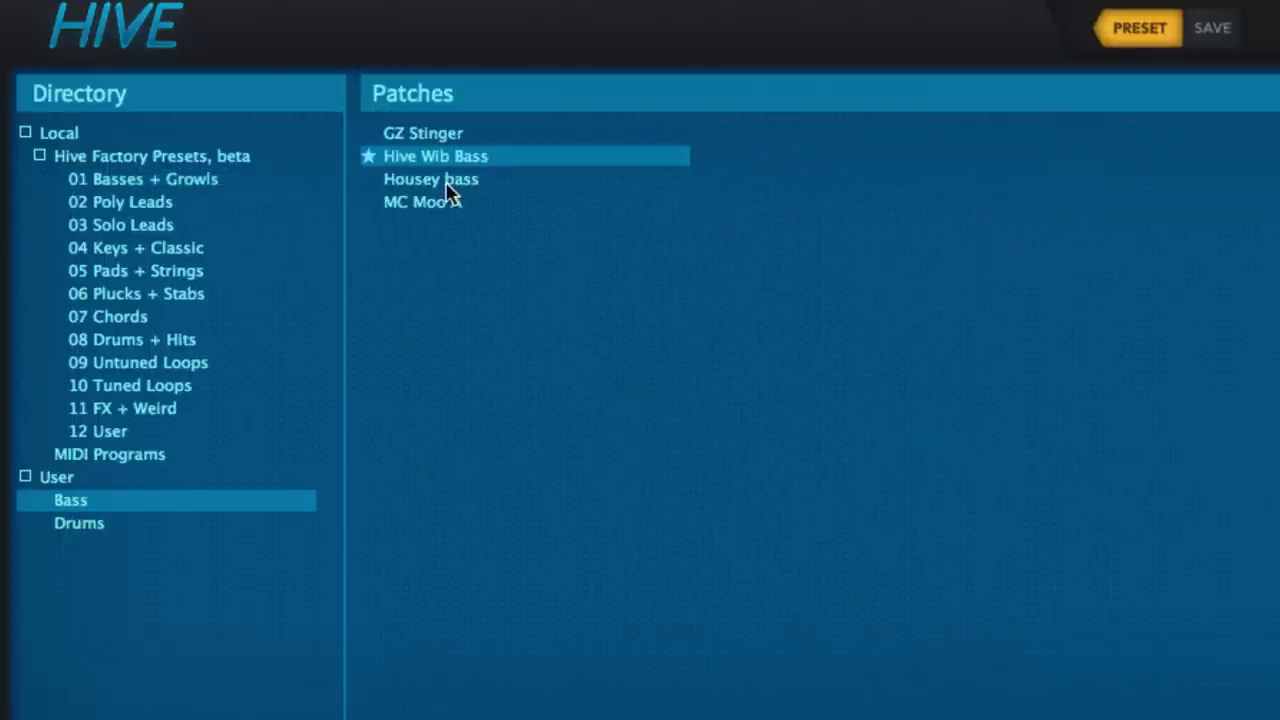
Mark Housey bass and MC Moo A as Junk and turn on the display of junk patches.
right_click(450, 181)
left_click(511, 227)
right_click(421, 182)
left_click(621, 330)
right_click(622, 334)
left_click(675, 409)
Select Housey bass and MC Moo A together and remove their Junk marking.
left_click(477, 186)
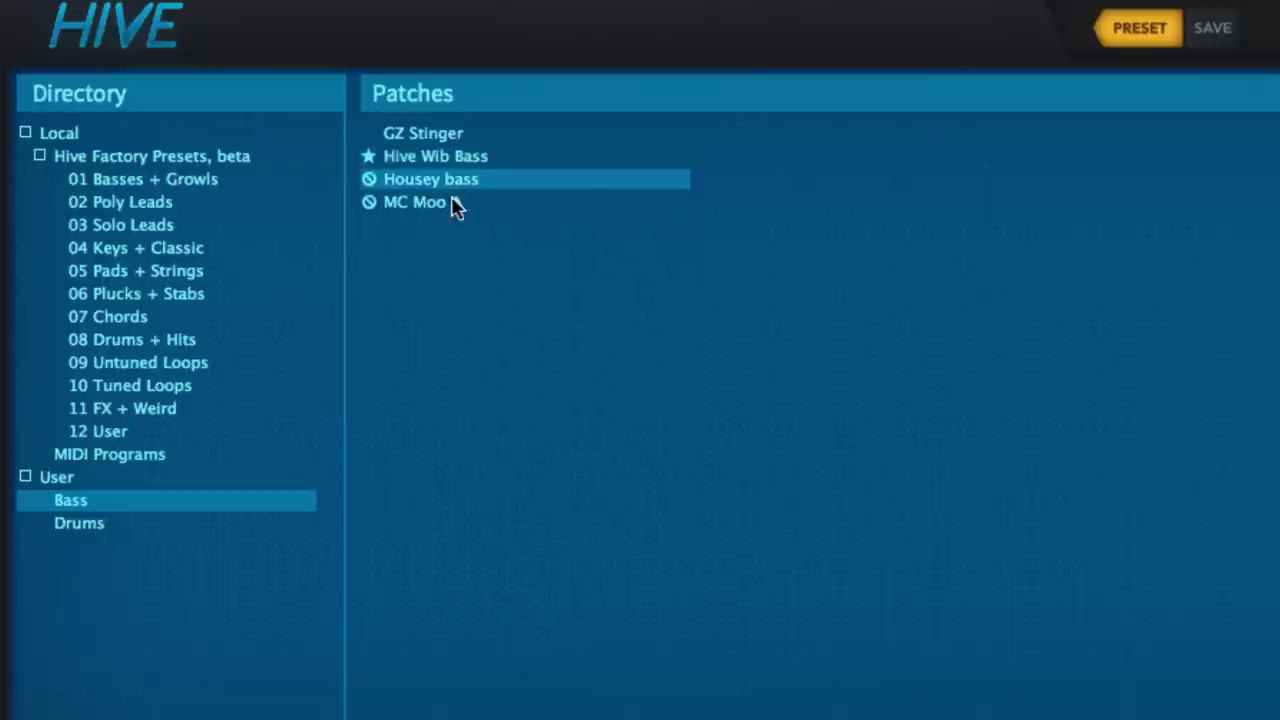
left_click(443, 205, "shift")
right_click(443, 205)
left_click(491, 238)
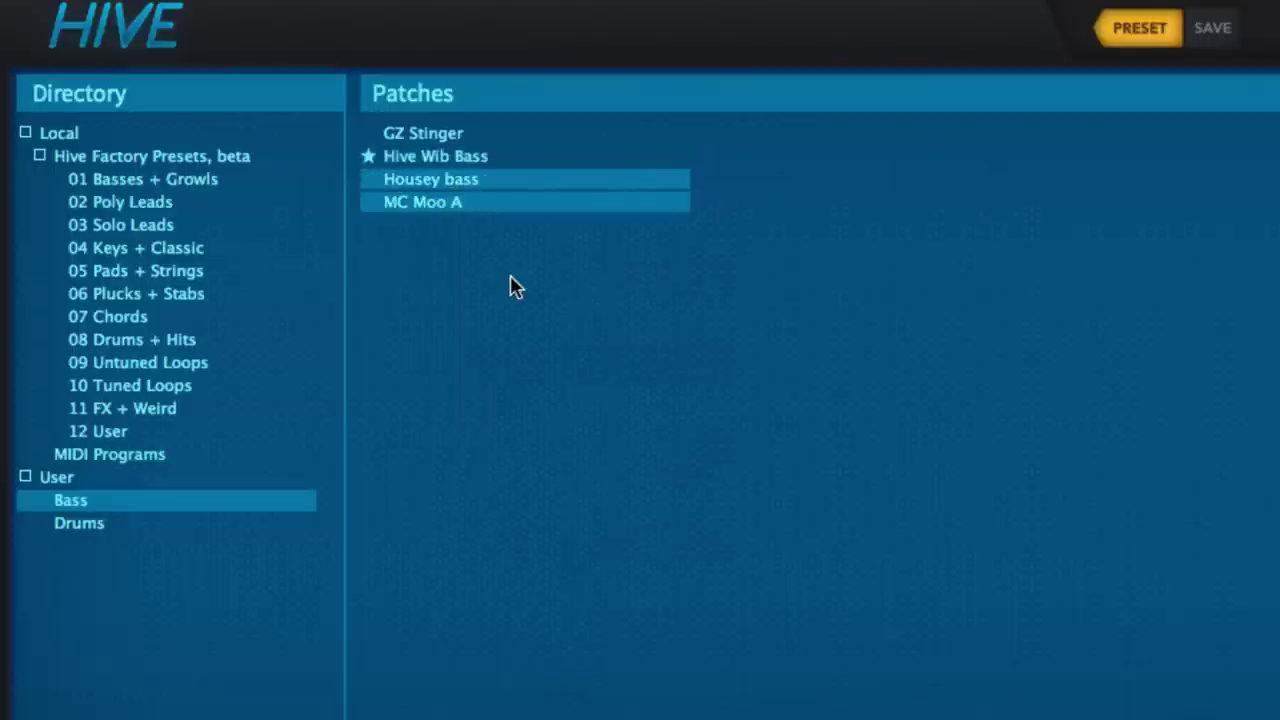
Reveal the Hive Wib Bass patch file in Finder and look through the file operations available for it.
left_click(453, 156)
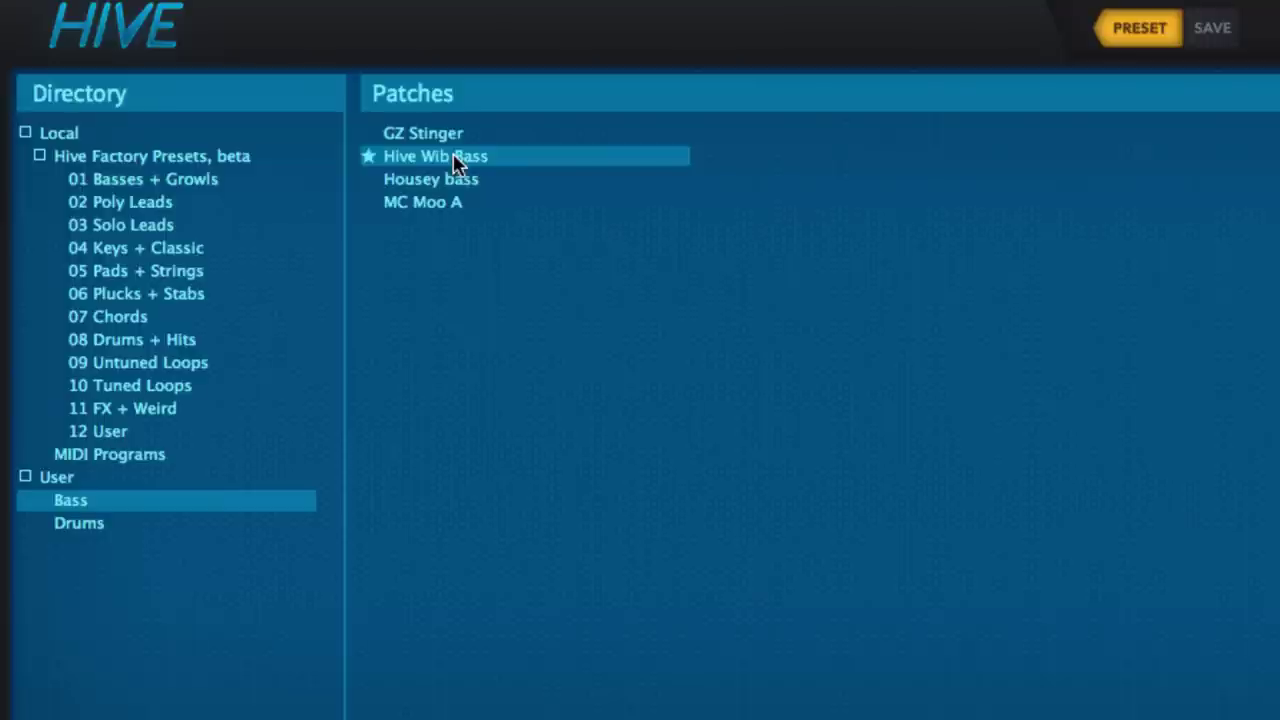
right_click(453, 158)
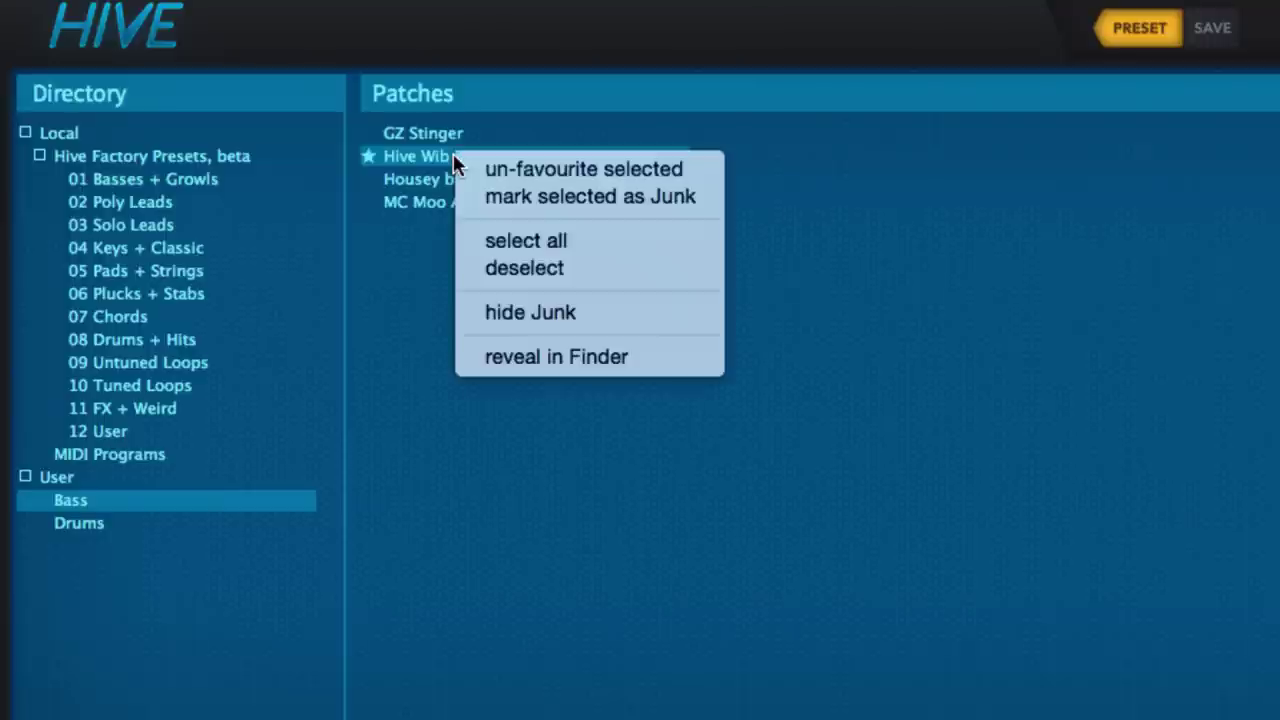
left_click(548, 352)
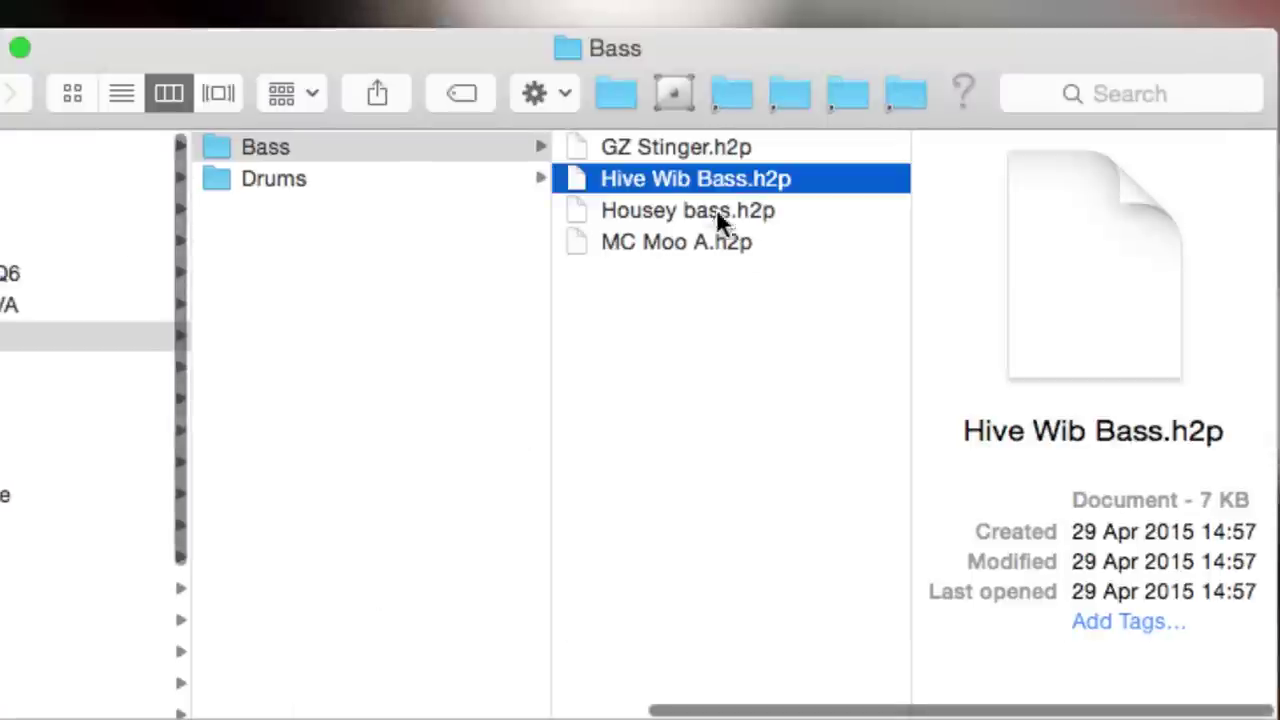
right_click(678, 180)
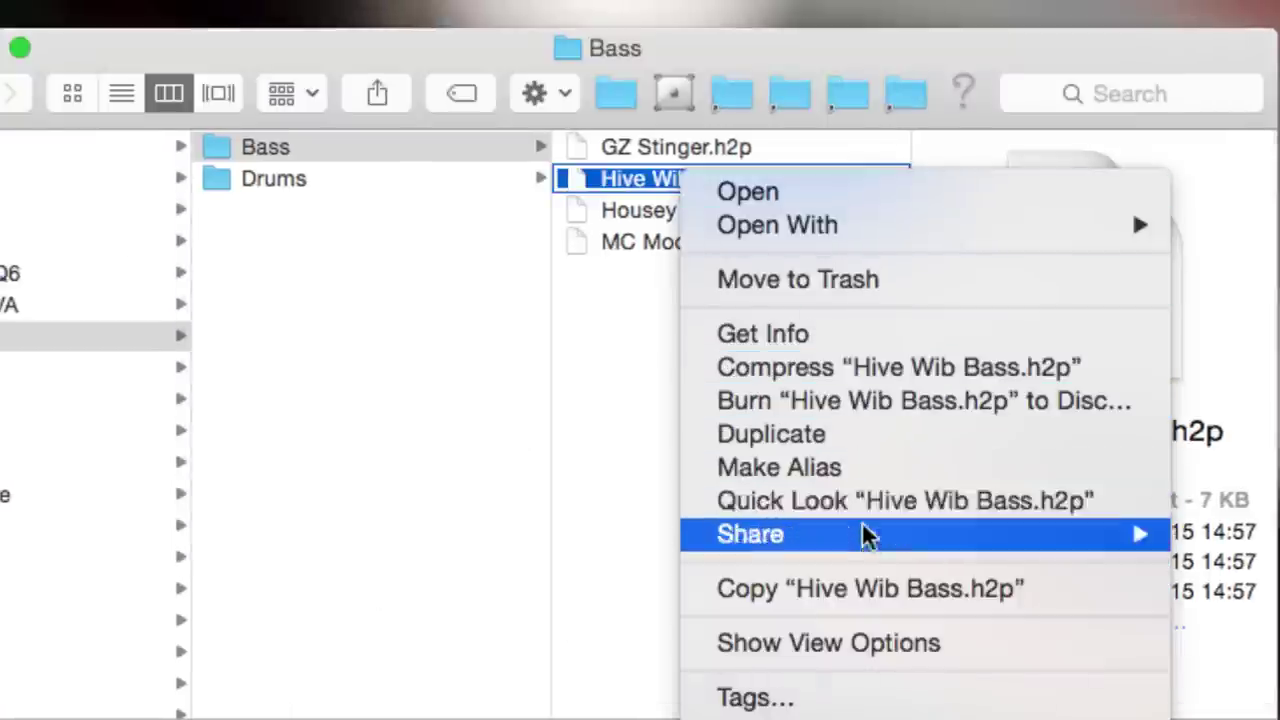
left_click(590, 383)
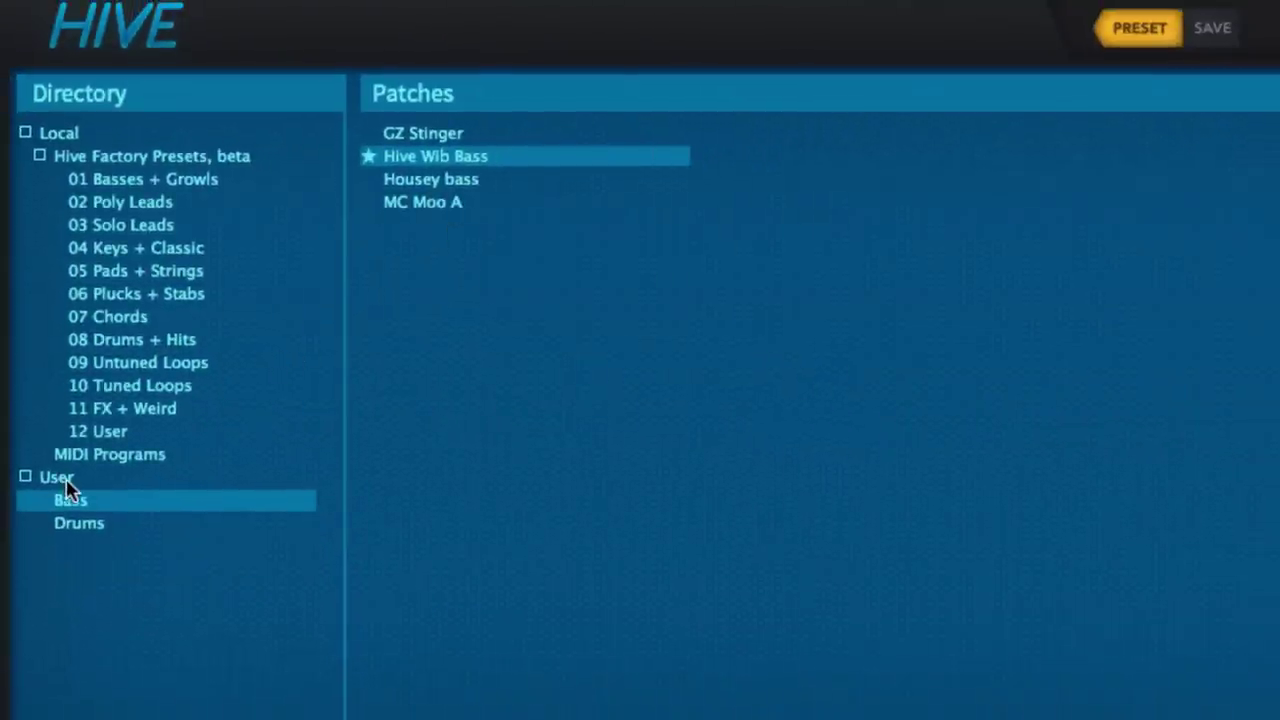
Create a new folder named FX inside the user Bass folder and expand Bass in the directory.
right_click(54, 477)
left_click(136, 540)
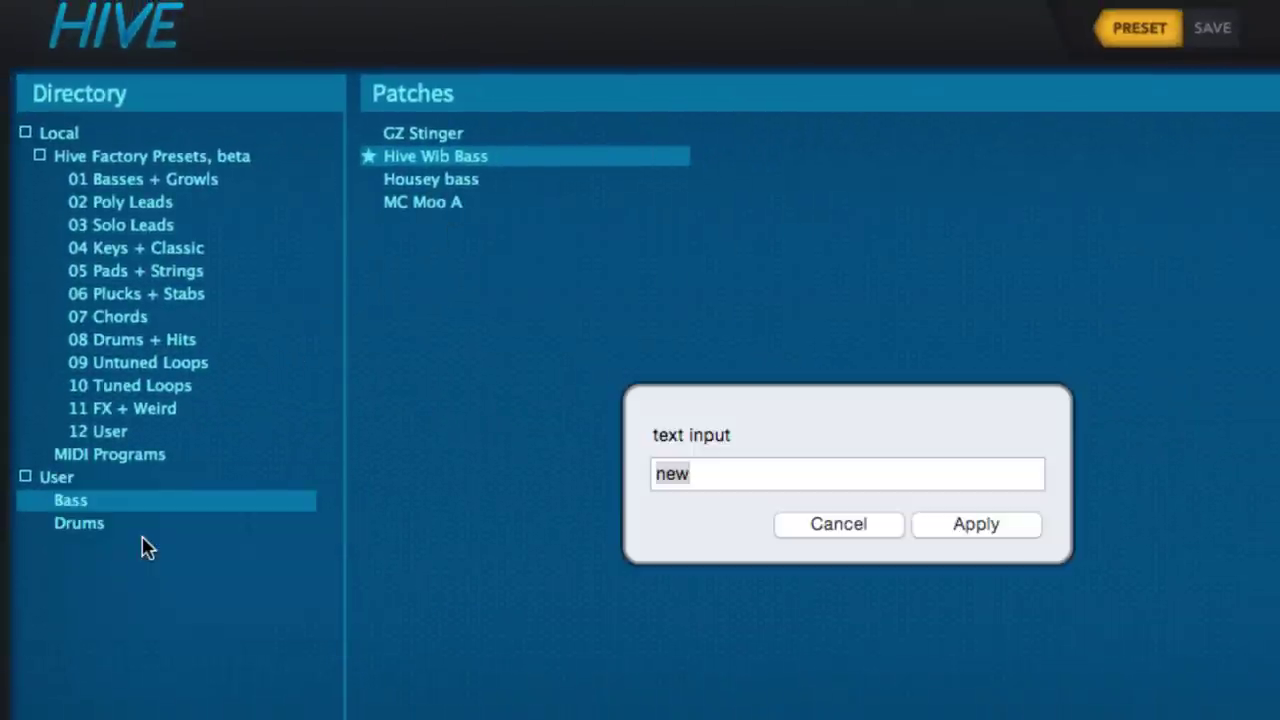
left_click(725, 472)
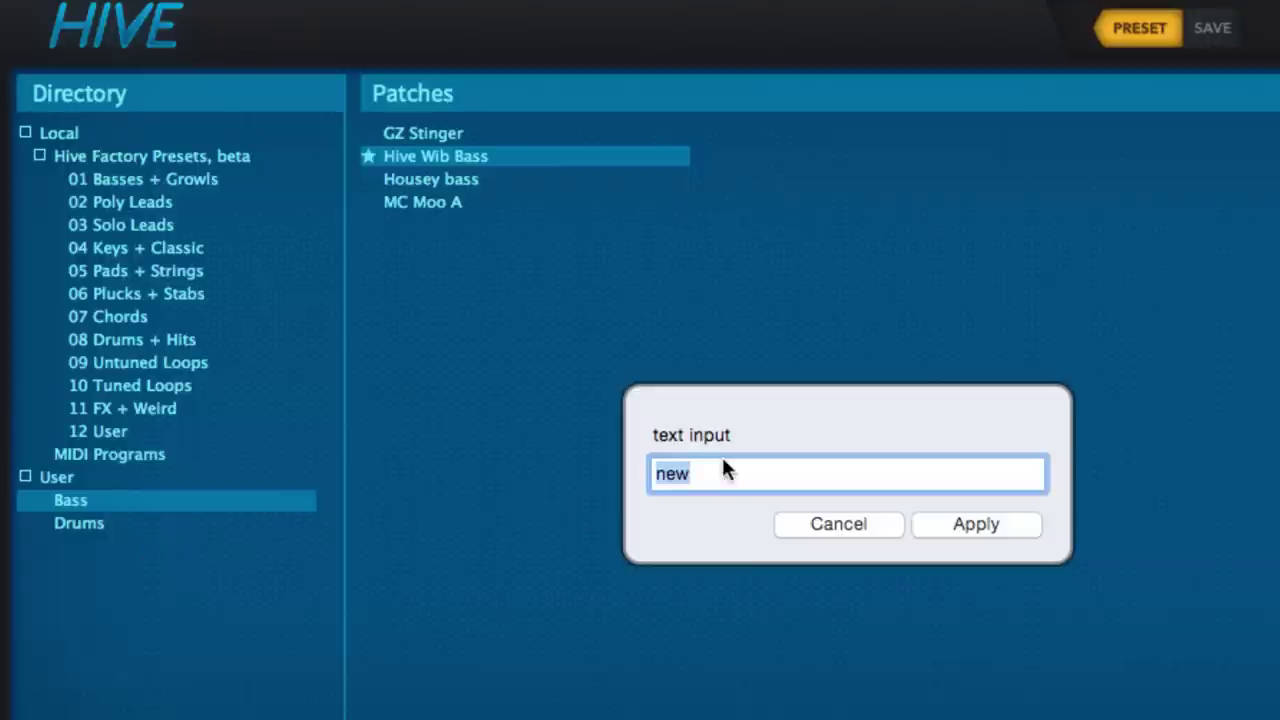
type("FX")
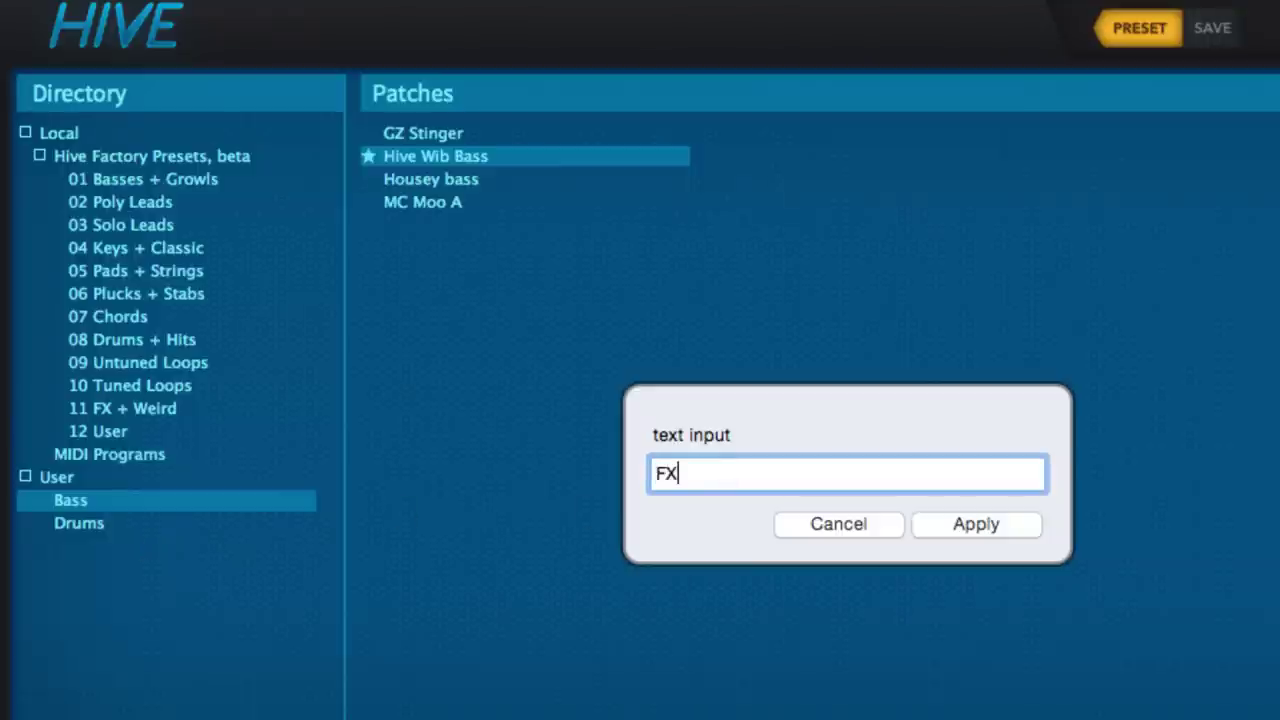
left_click(981, 526)
left_click(38, 224)
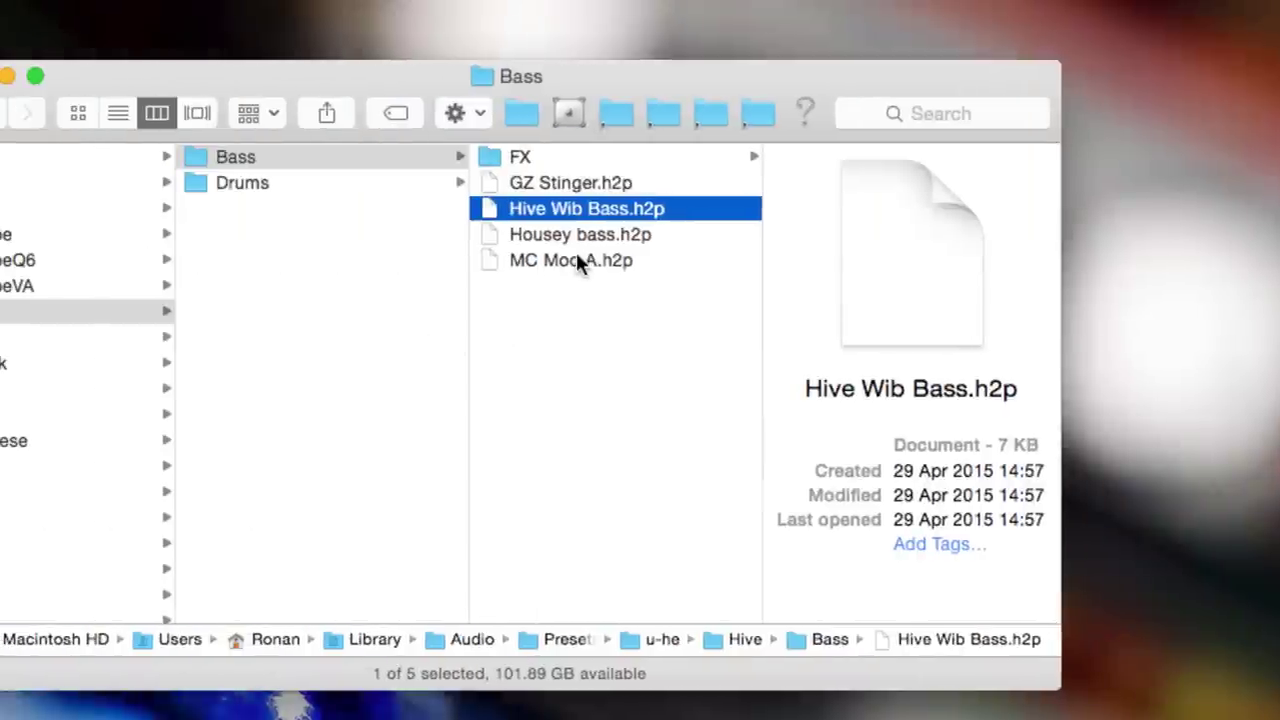
Delete MC Moo A.h2p from the Bass folder in Finder and refresh the Bass folder in Hive's directory.
left_click(576, 253)
key("super+BackSpace")
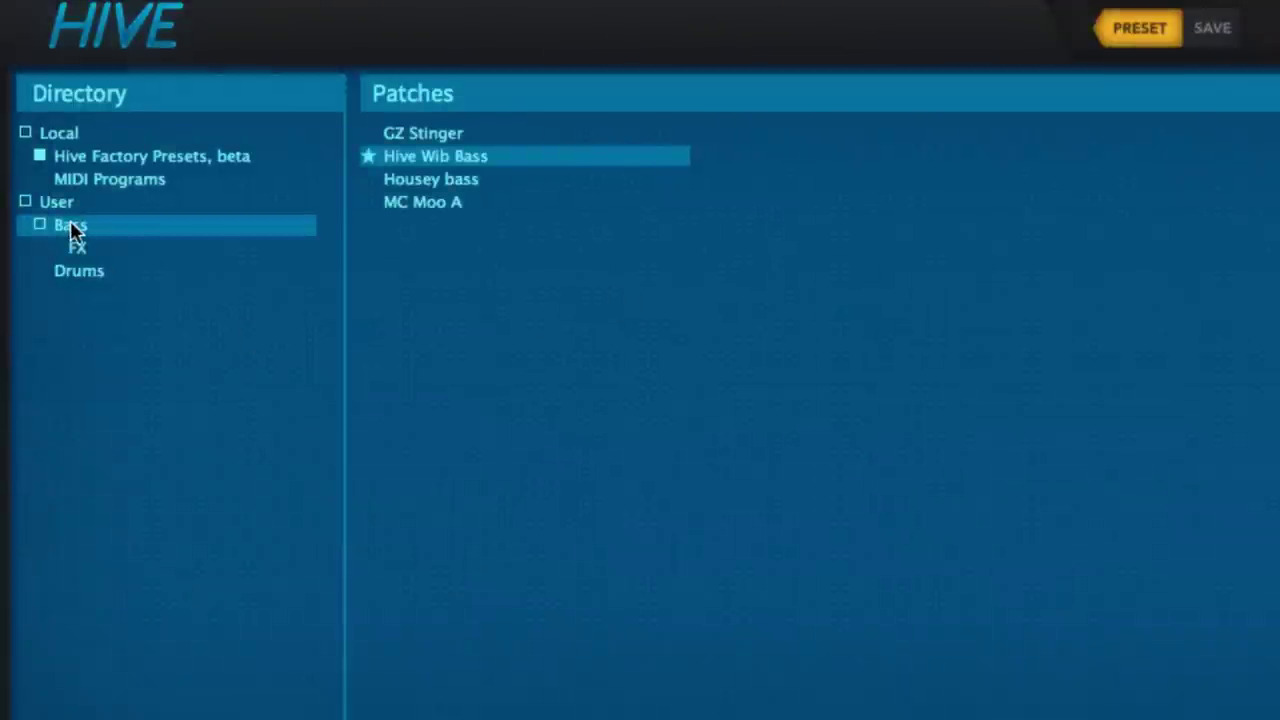
right_click(70, 226)
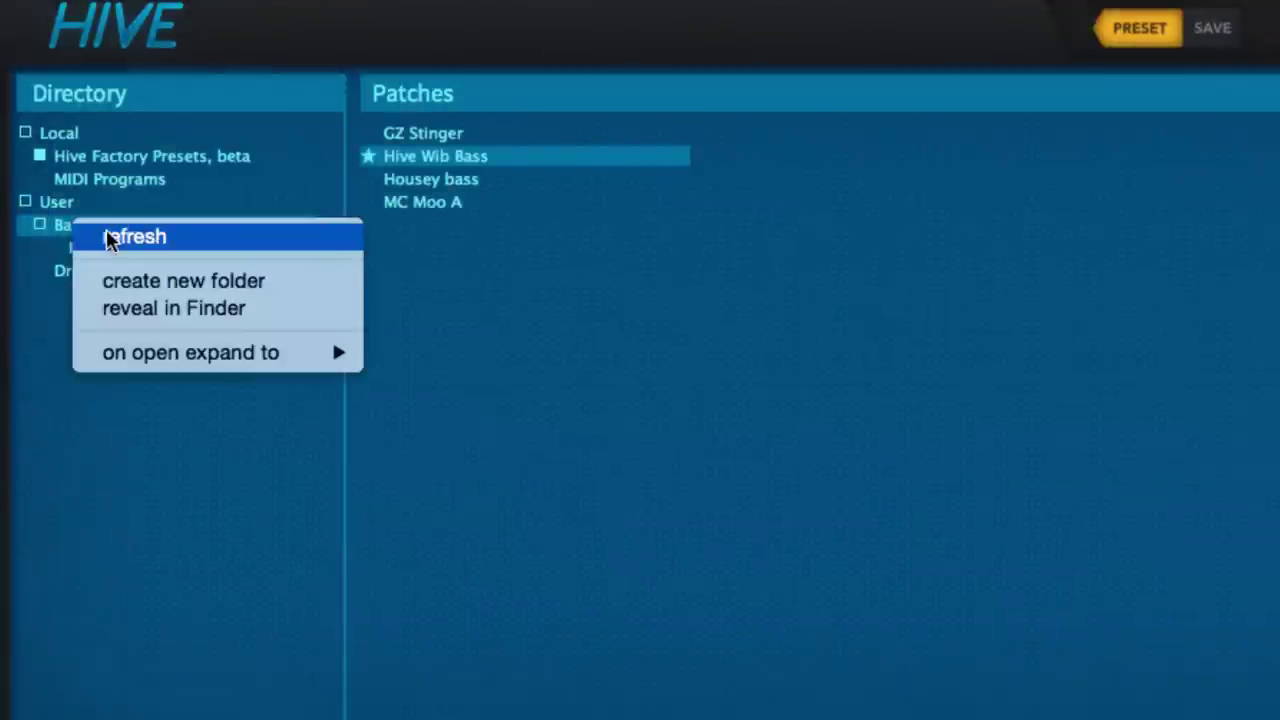
left_click(110, 238)
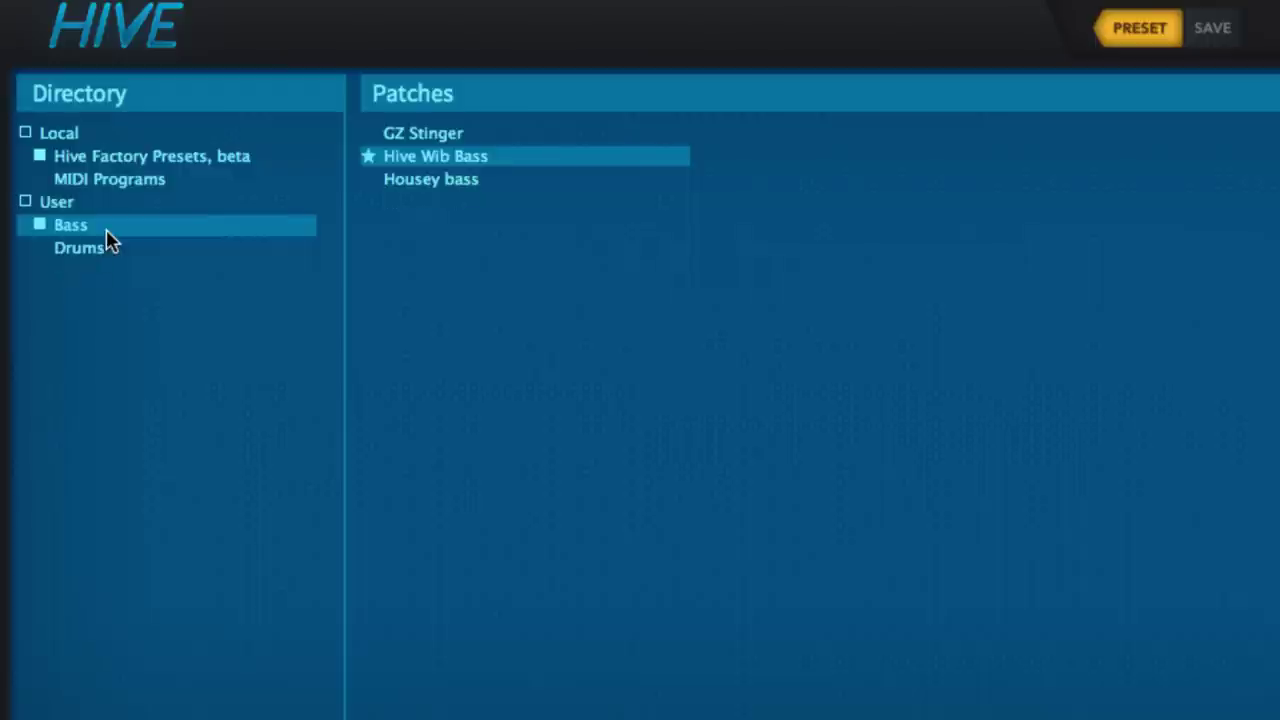
Expand Hive Factory Presets, beta and view its choices for how many folder levels expand on opening.
left_click(39, 156)
right_click(95, 161)
mouse_move(240, 284)
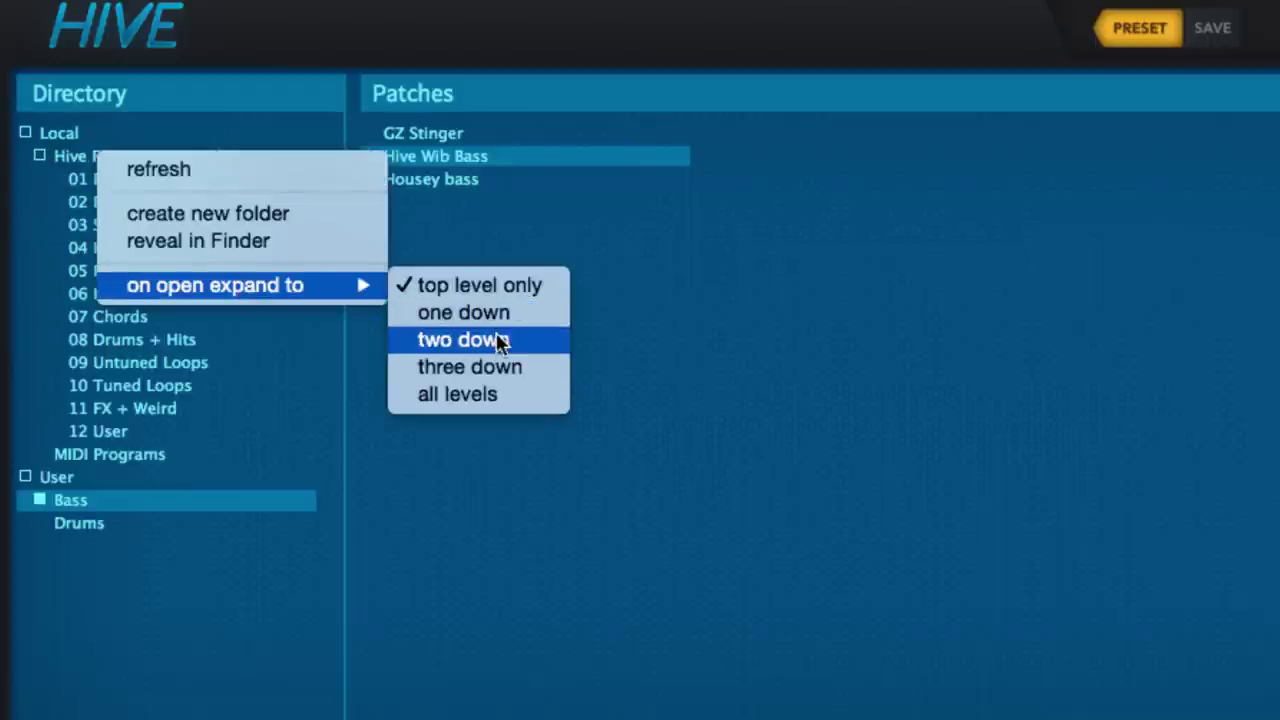
left_click(665, 565)
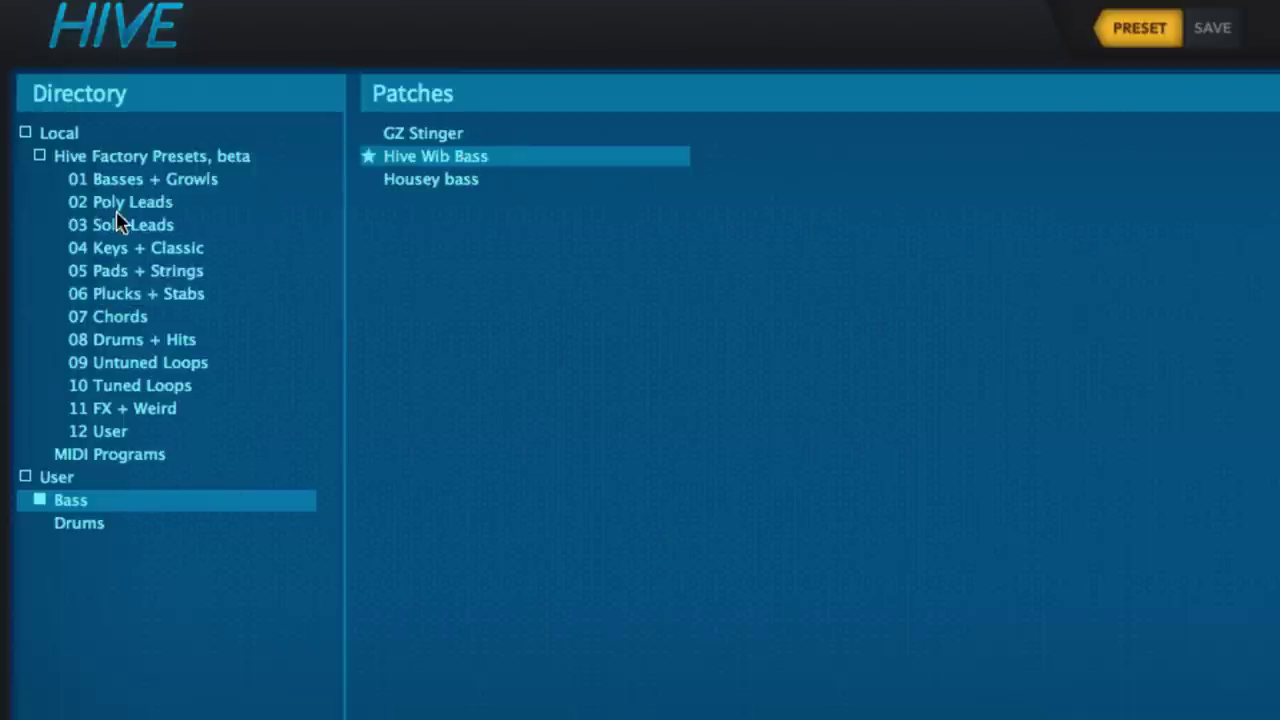
Load HS Bass Spaces from 01 Basses + Growls and open the expanded user Bass folder as the save location.
left_click(135, 182)
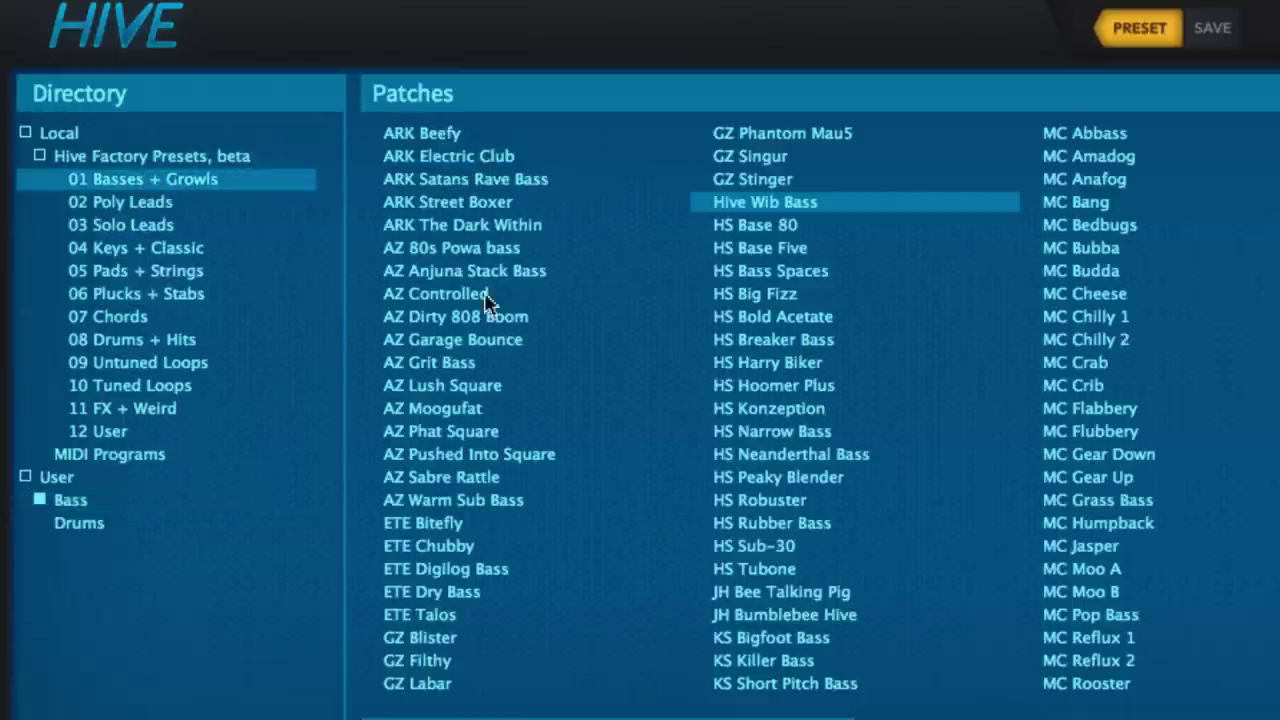
left_click(786, 274)
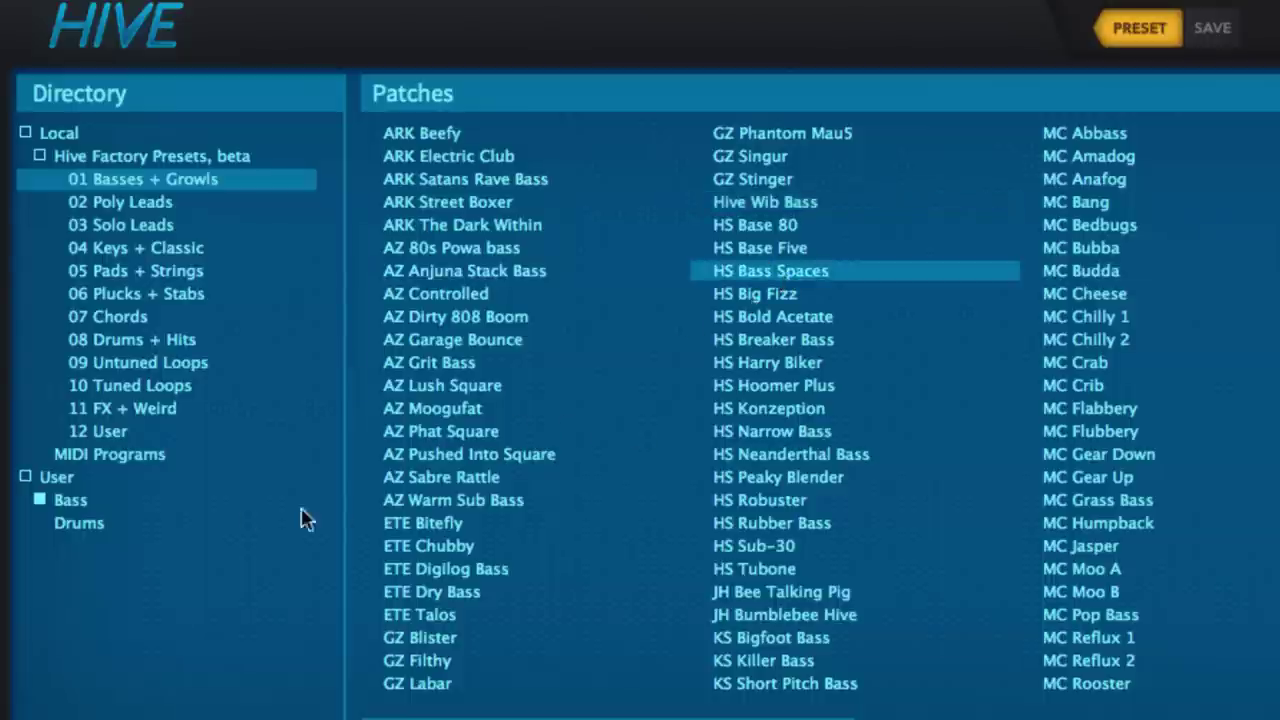
left_click(40, 500)
left_click(68, 502)
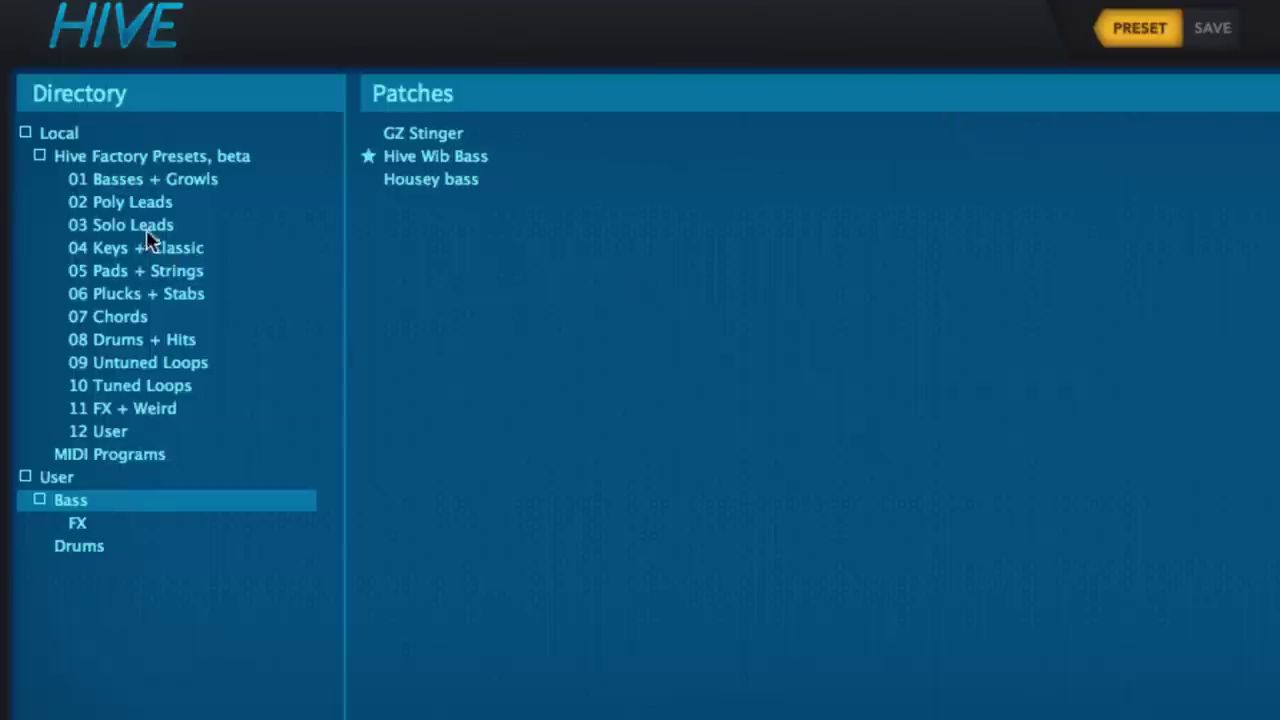
Save the loaded patch in the user Bass folder as HS Bass Spaces 2 and close the preset browser.
left_click(1212, 28)
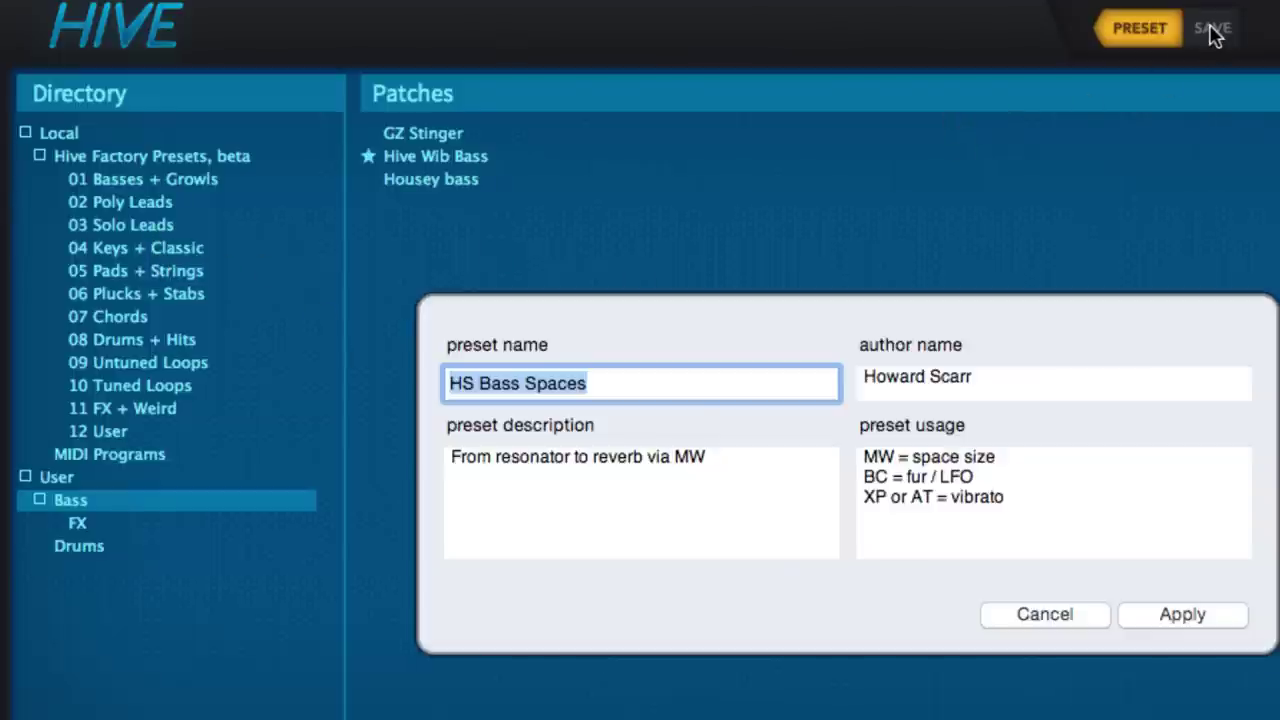
left_click(661, 387)
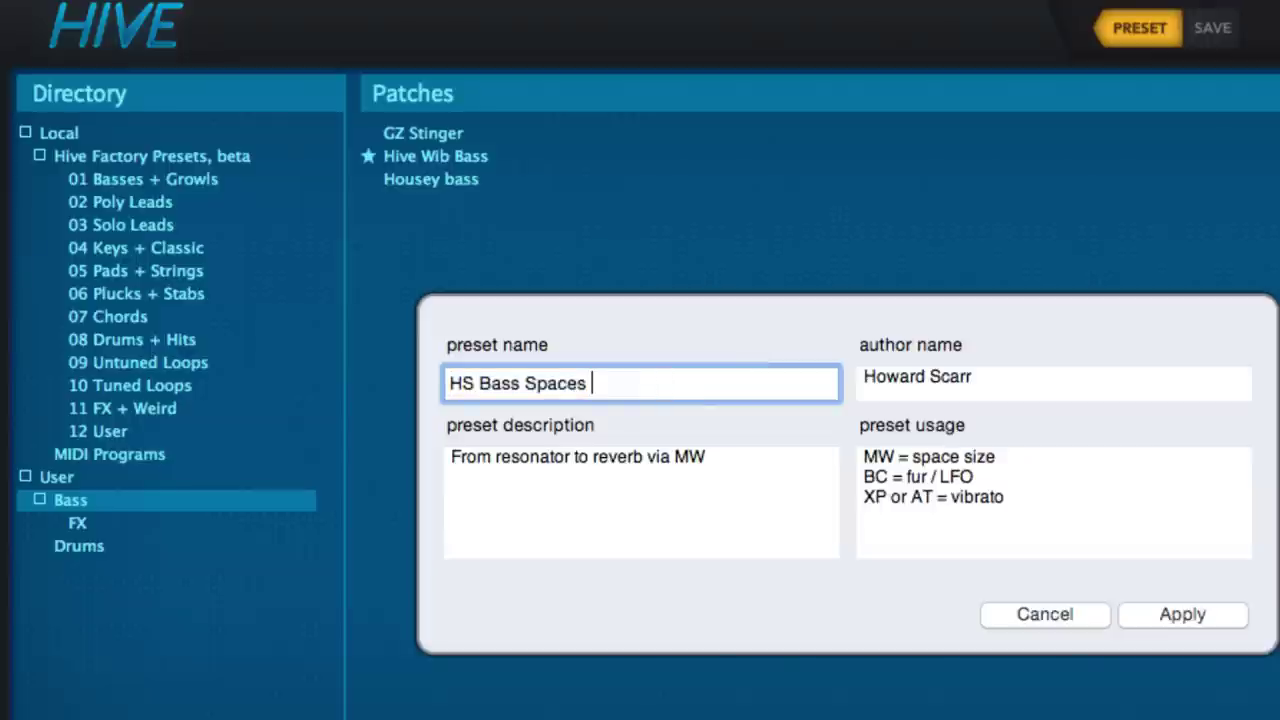
type("2")
left_click(706, 472)
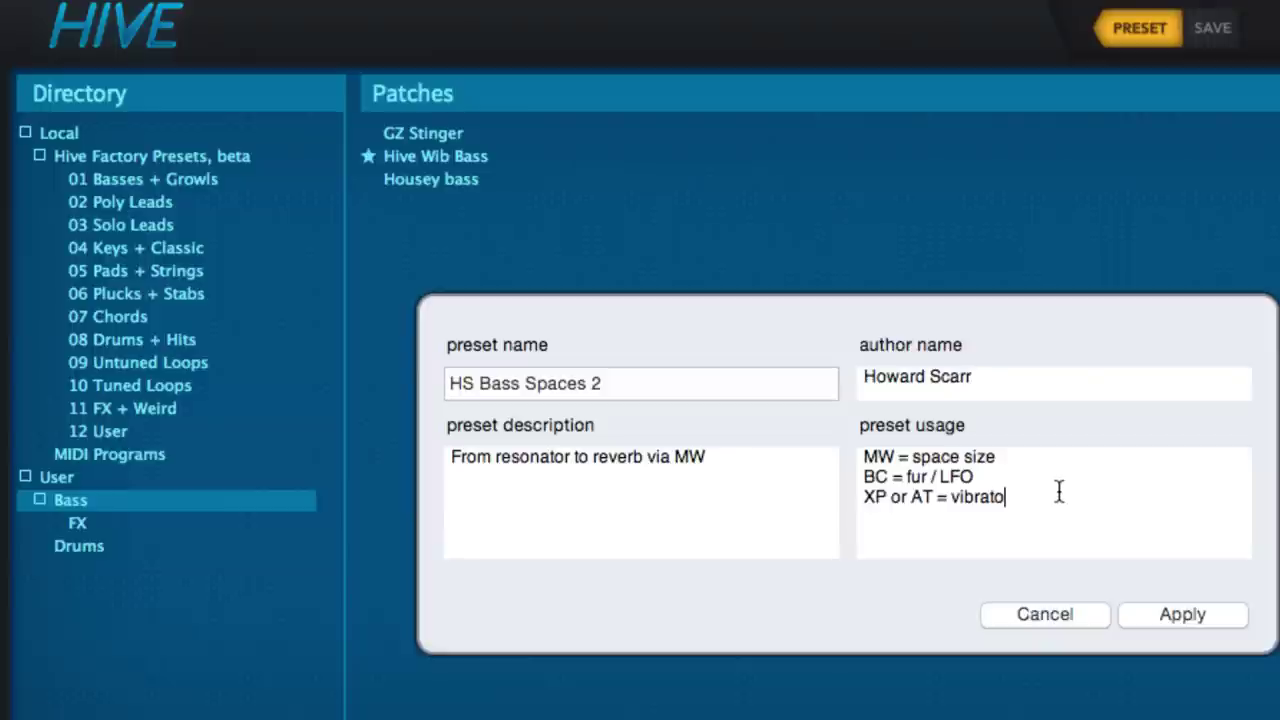
left_click(1167, 616)
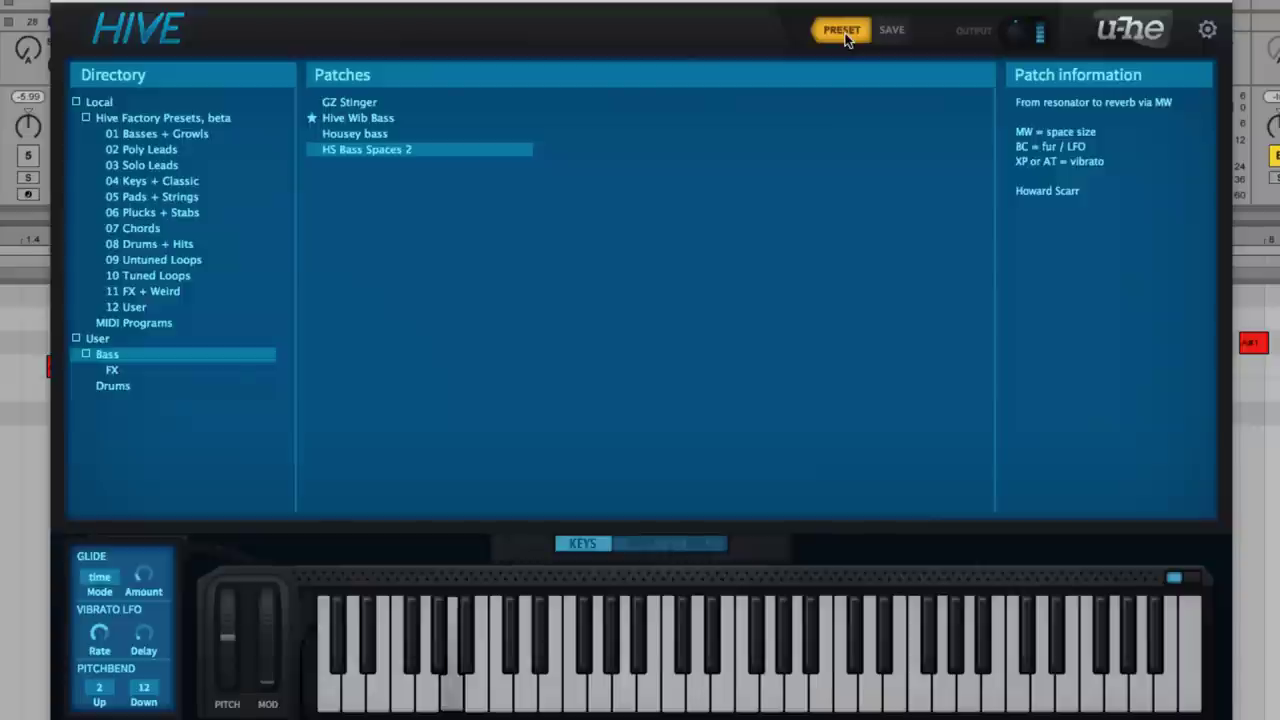
left_click(843, 31)
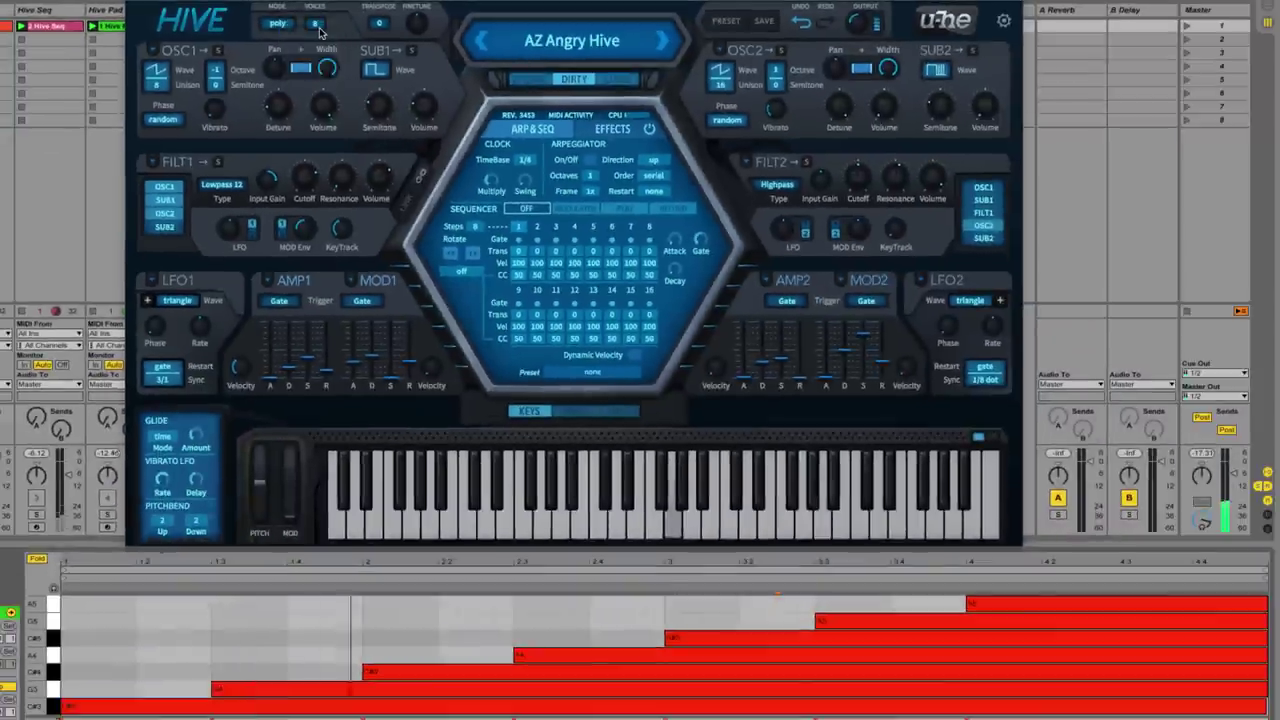
Try AZ Angry Hive with 2 and 4 voices, and set its number of voices to 16.
left_click(490, 78)
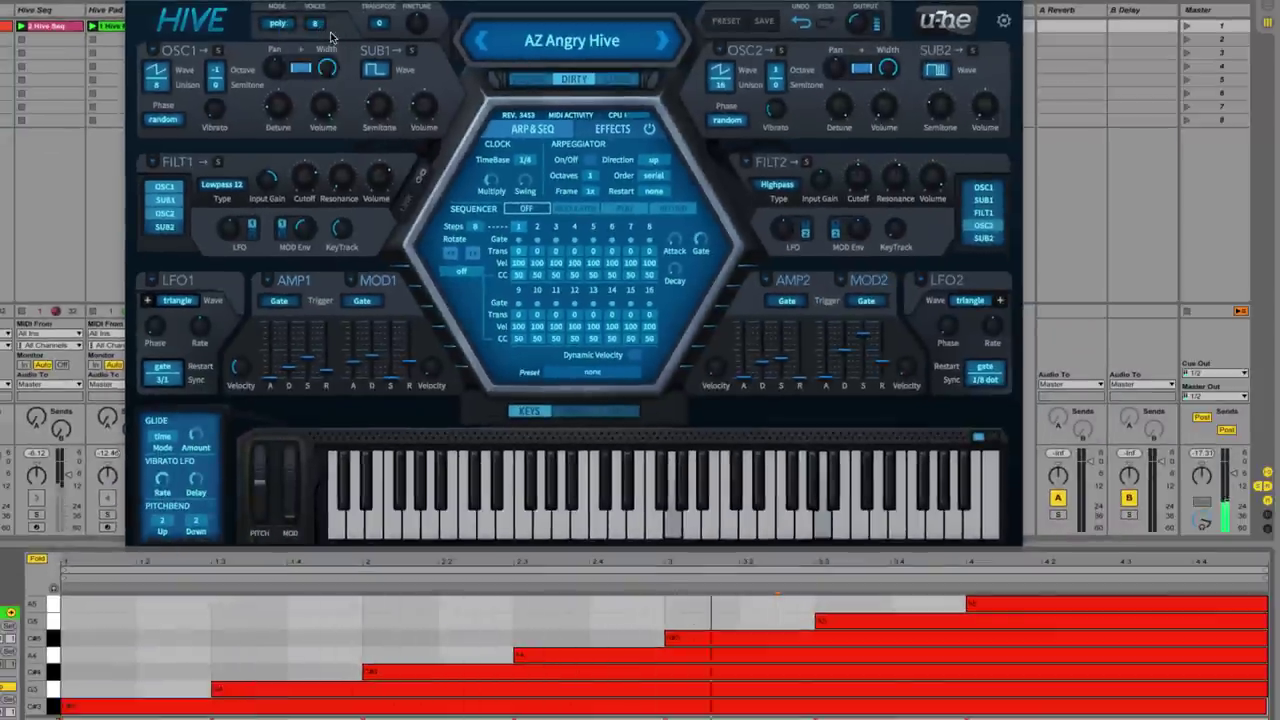
left_click(317, 24)
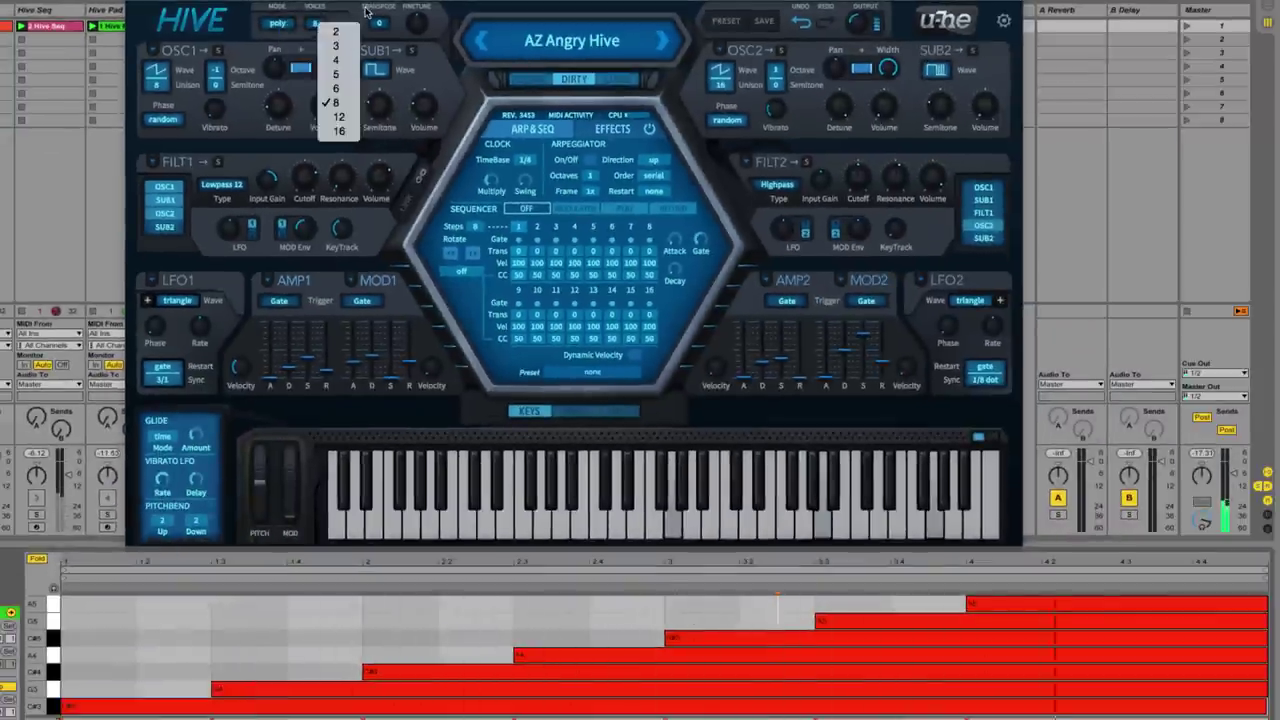
left_click(353, 31)
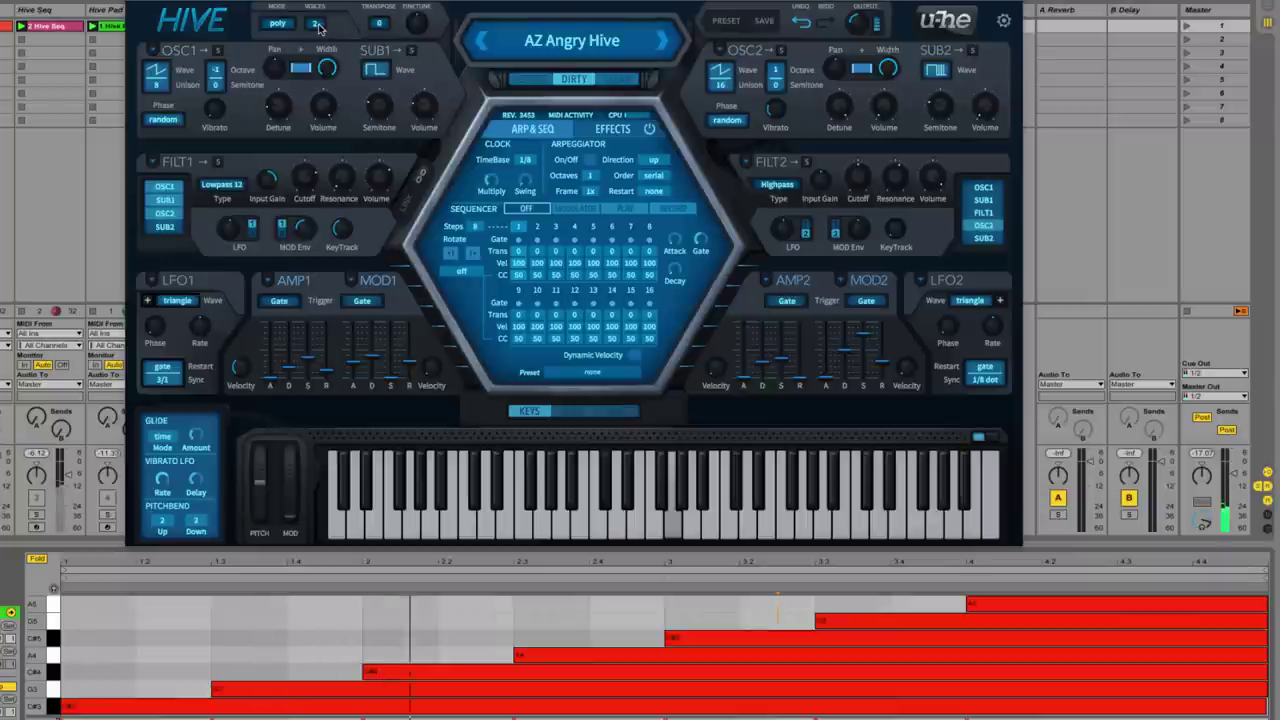
left_click(318, 26)
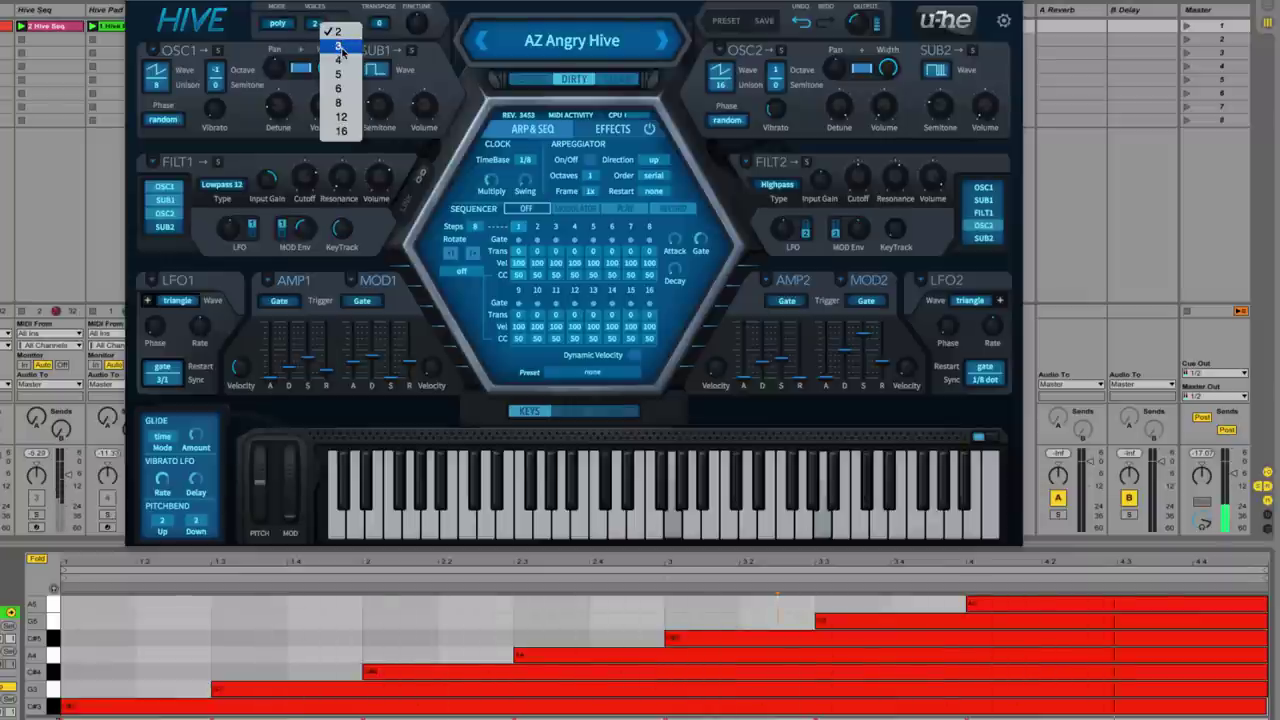
left_click(340, 60)
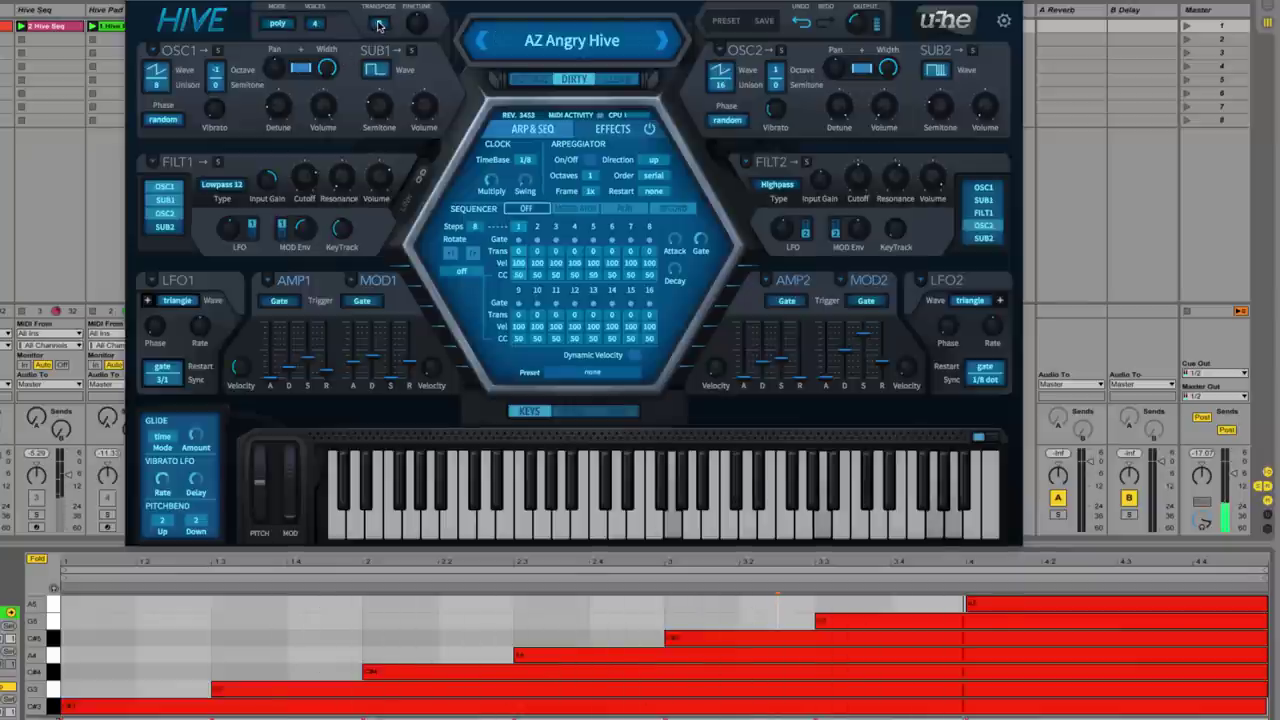
left_click(315, 22)
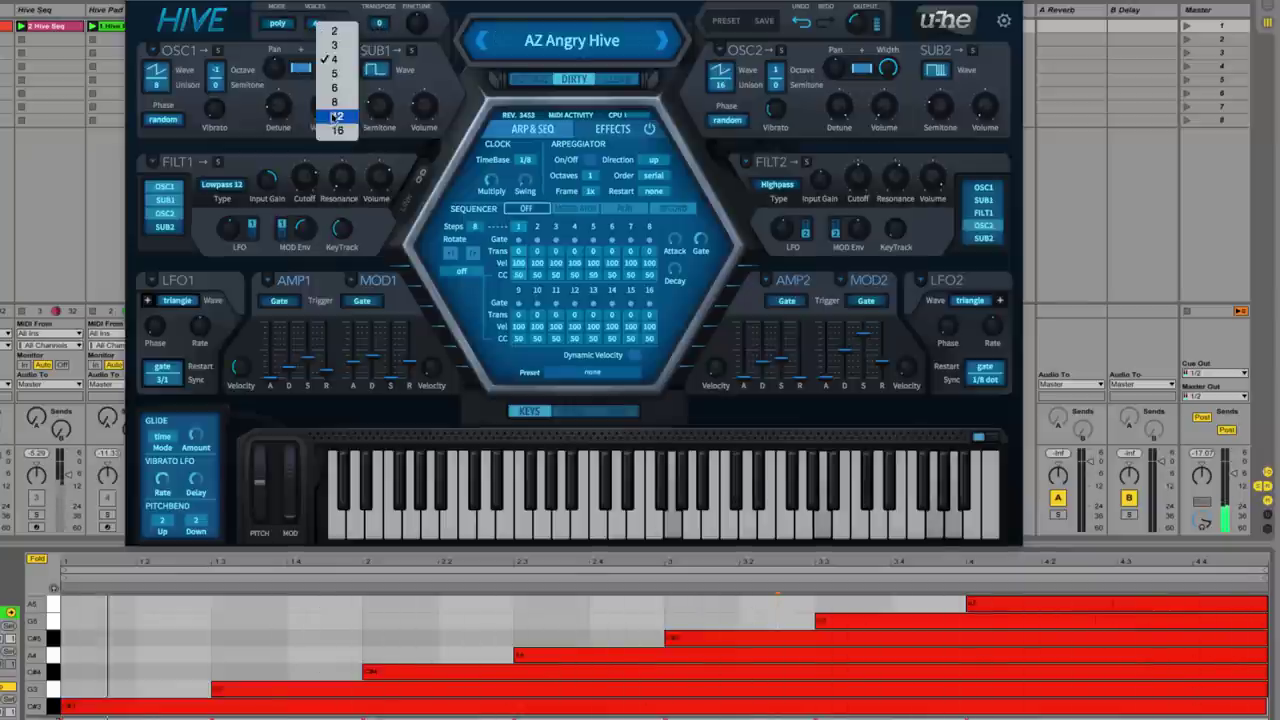
left_click(337, 127)
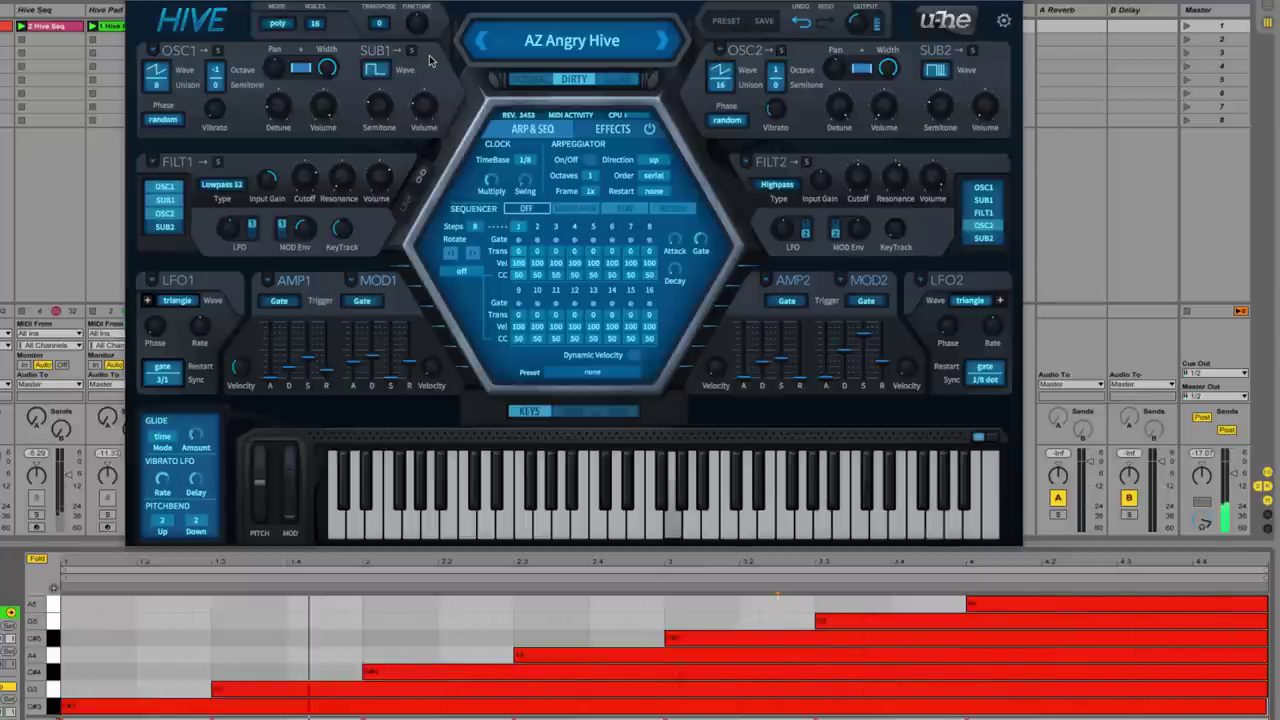
Try the mono and legato voice modes on AZ Angry Hive, and set the mode to duo.
left_click(274, 24)
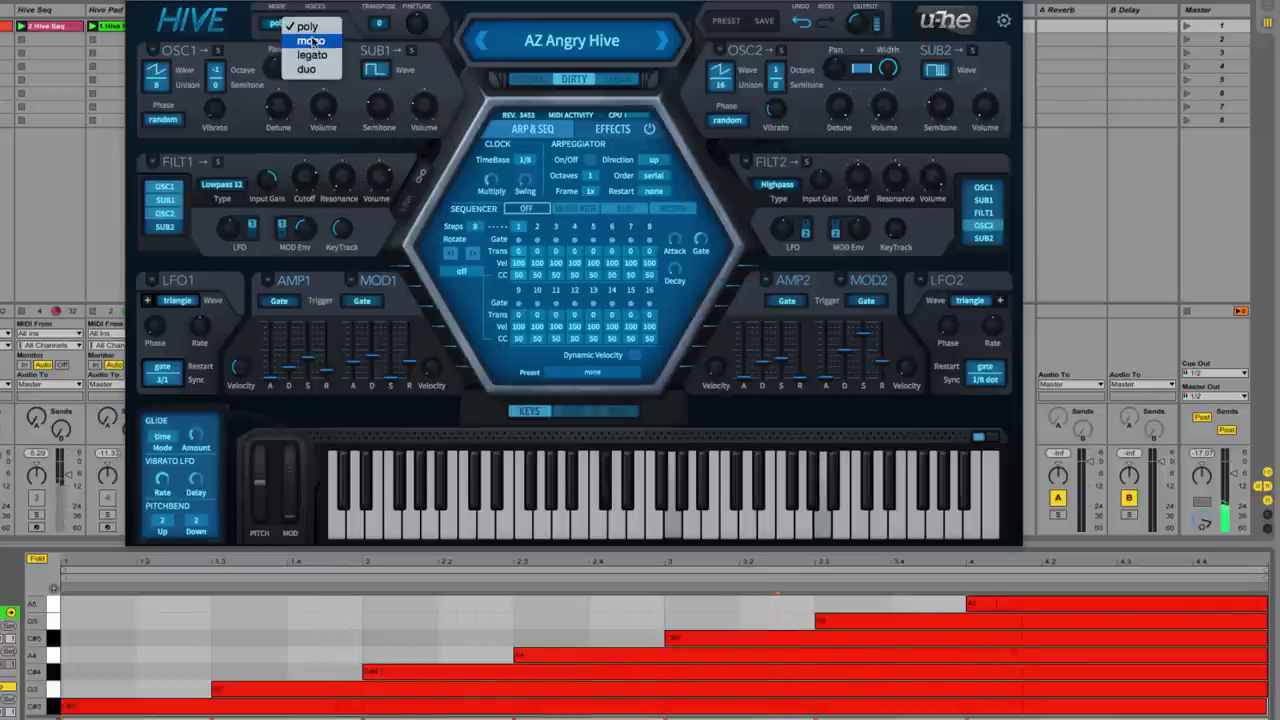
left_click(311, 41)
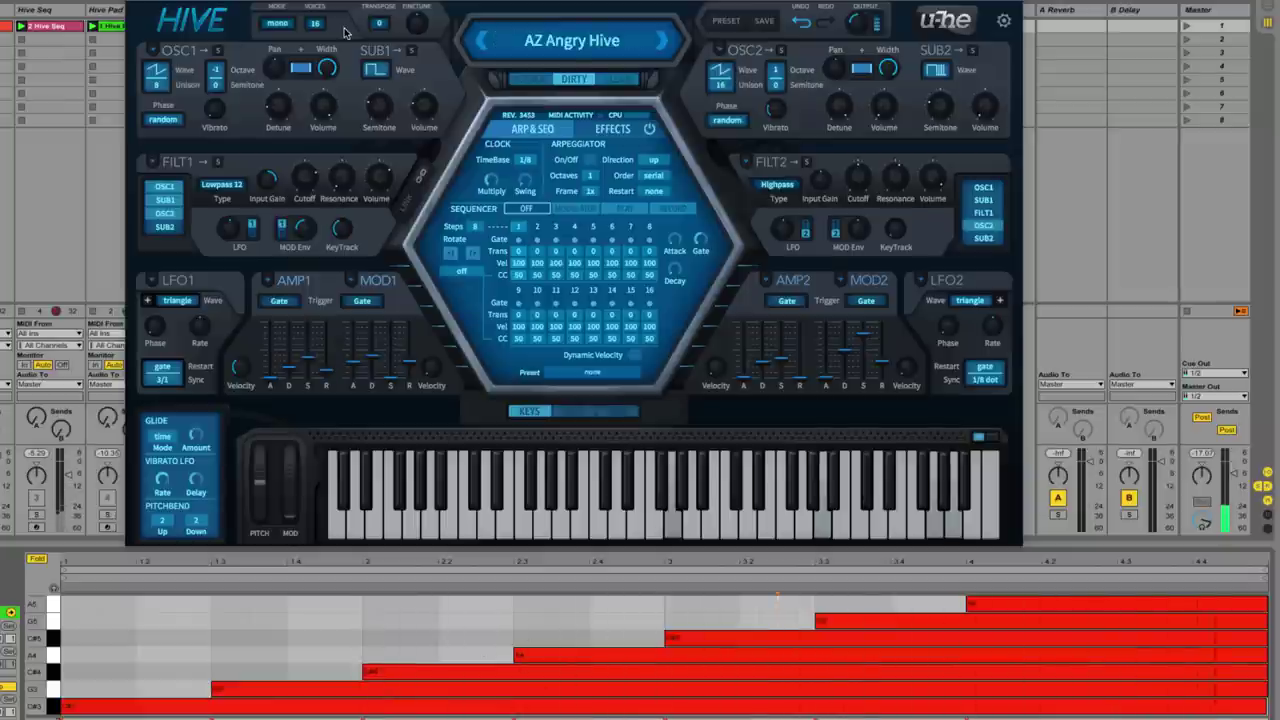
left_click(284, 24)
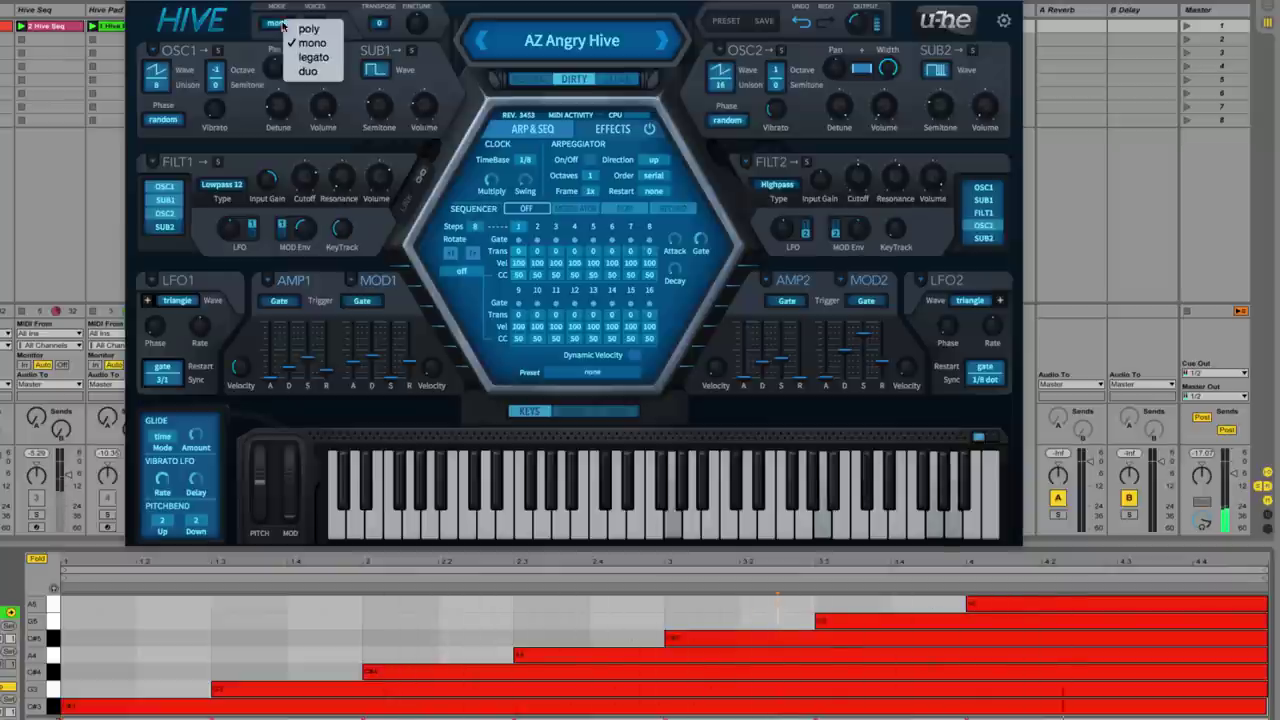
left_click(310, 58)
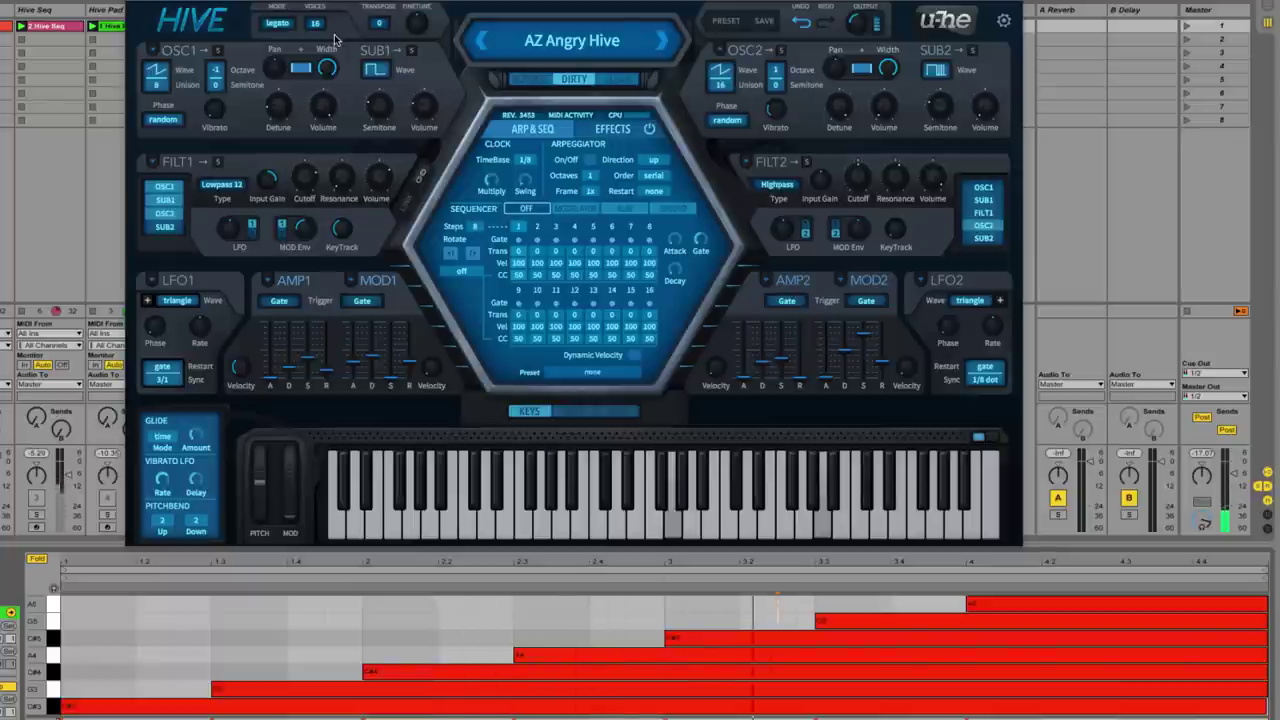
left_click(278, 26)
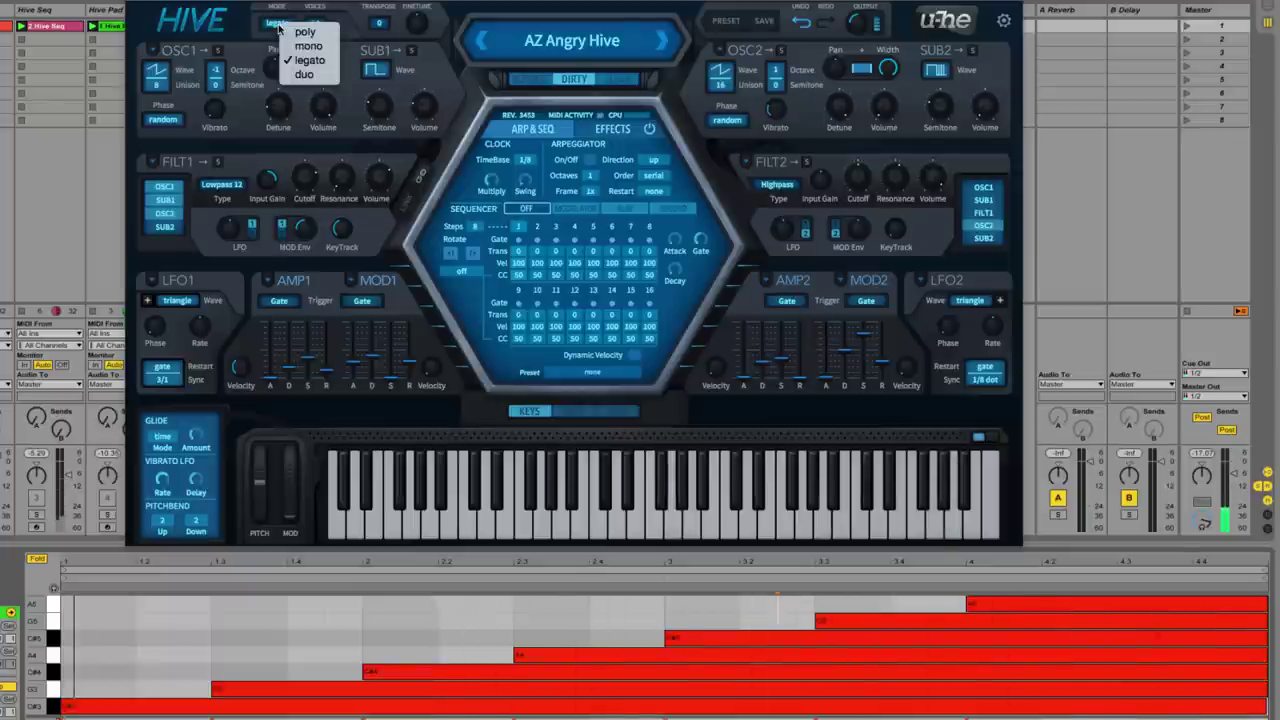
left_click(300, 74)
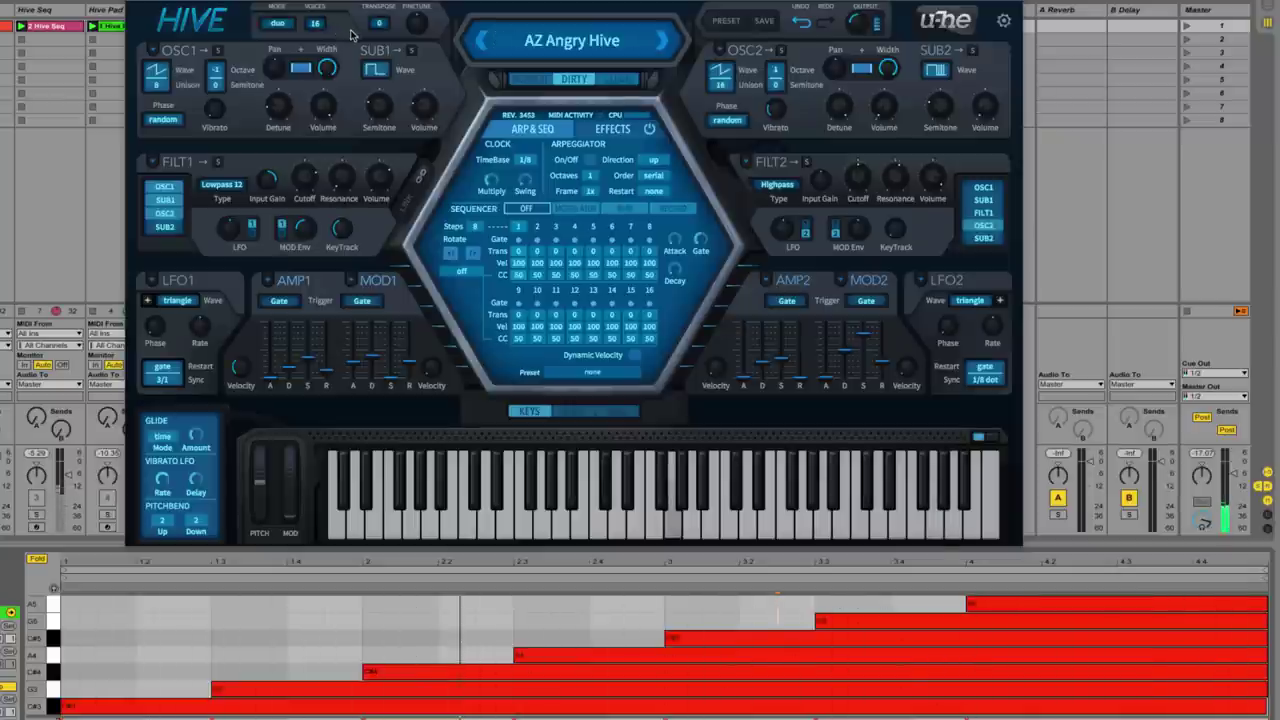
Solo oscillator 1 and oscillator 2 in turn in duo mode, switching each solo off again.
left_click(218, 51)
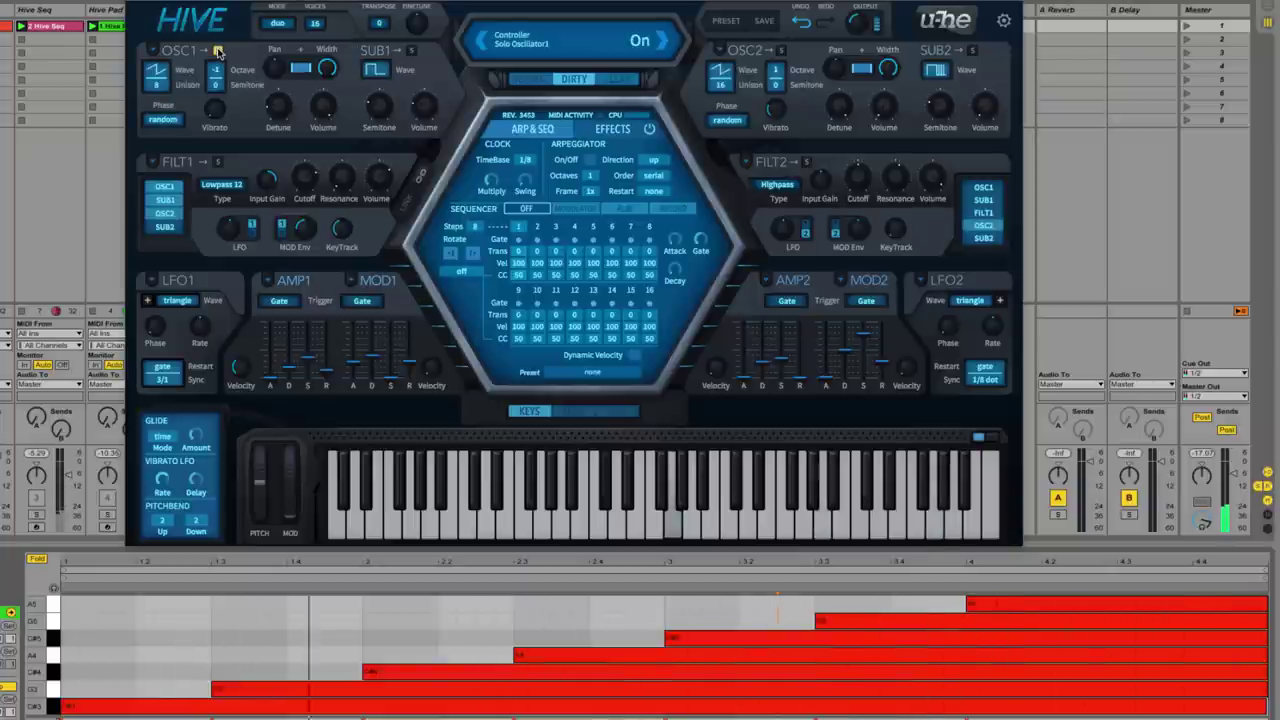
left_click(218, 51)
left_click(781, 51)
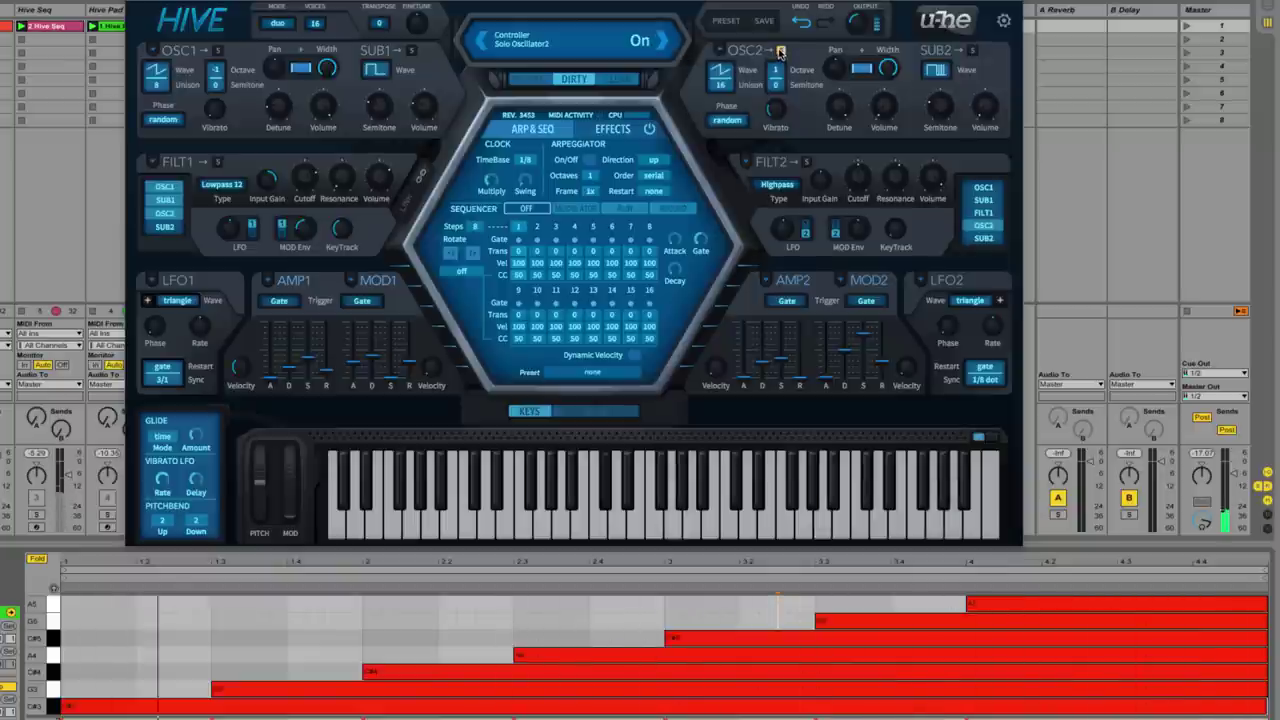
left_click(781, 51)
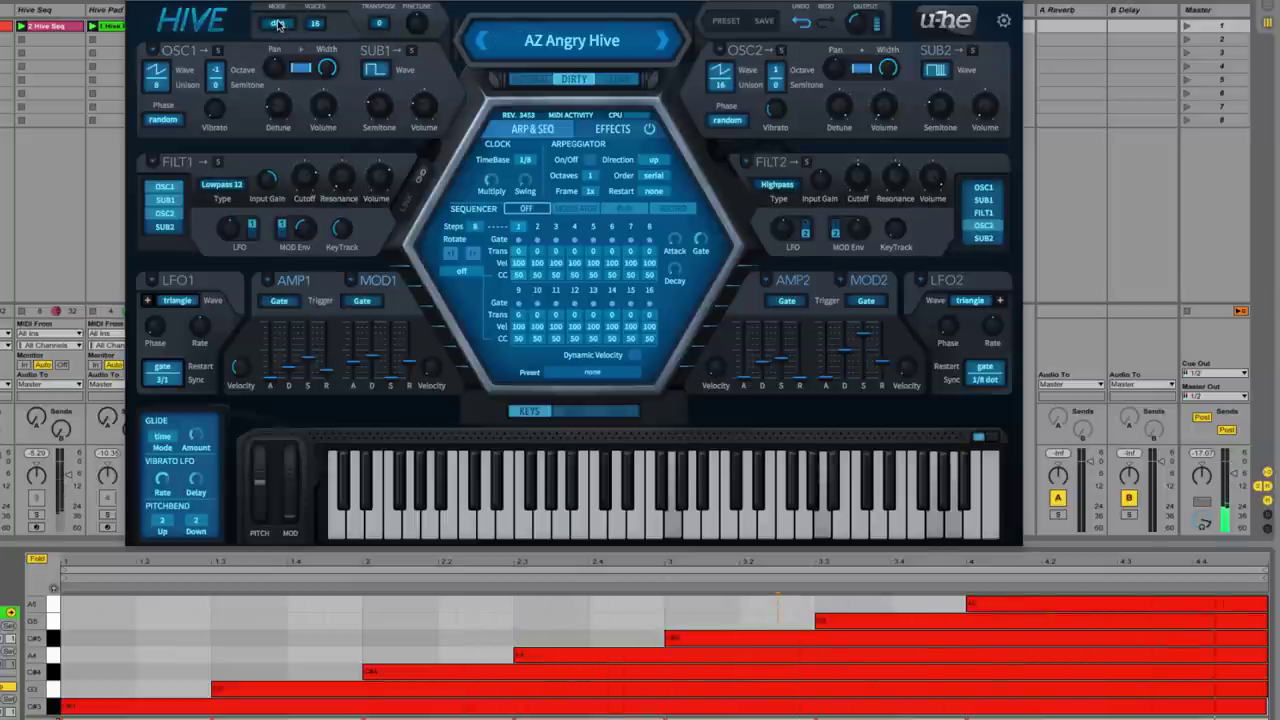
Set the voice mode to mono, try transposing down to -23, and set the transpose to -12.
left_click(279, 25)
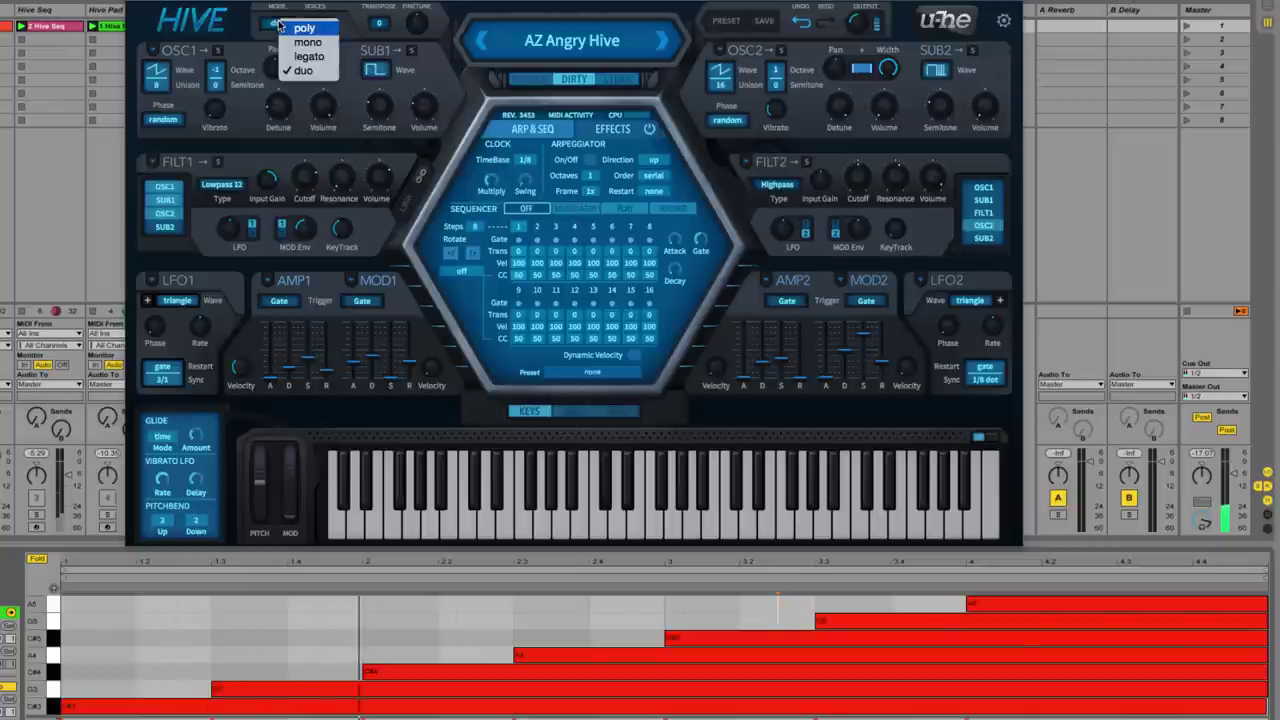
left_click(305, 43)
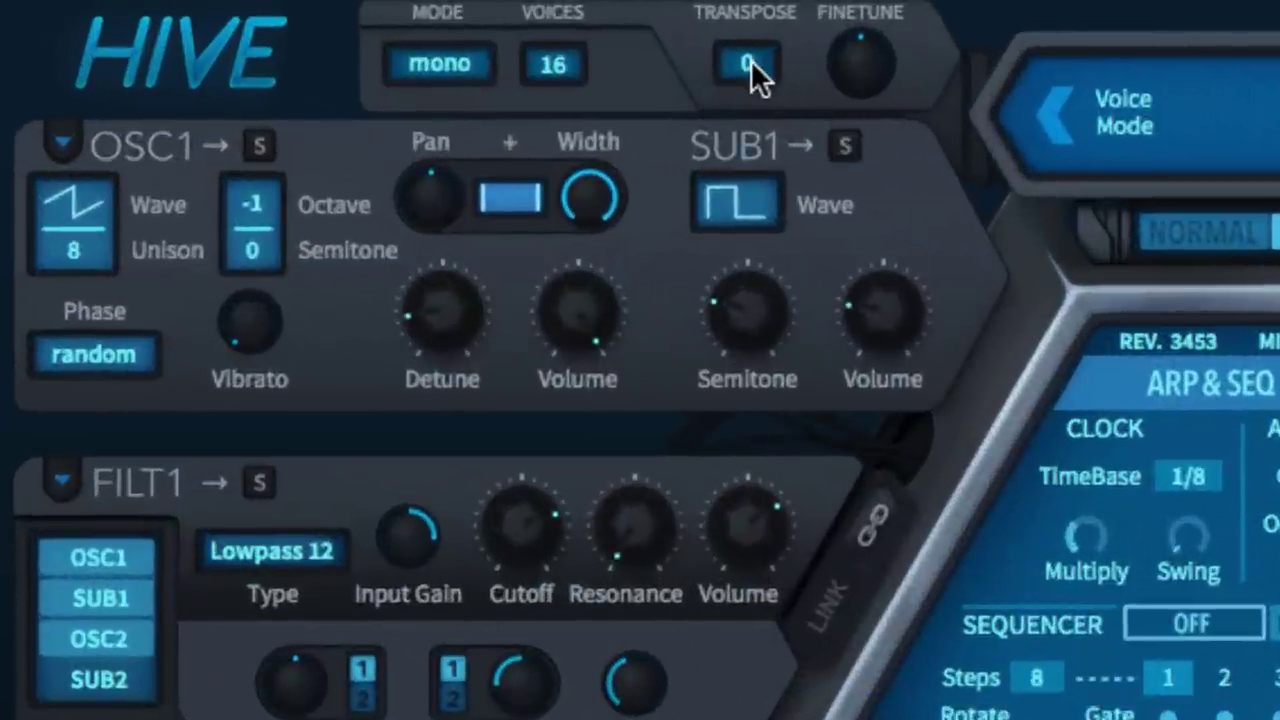
left_click_drag(751, 62, 744, 240)
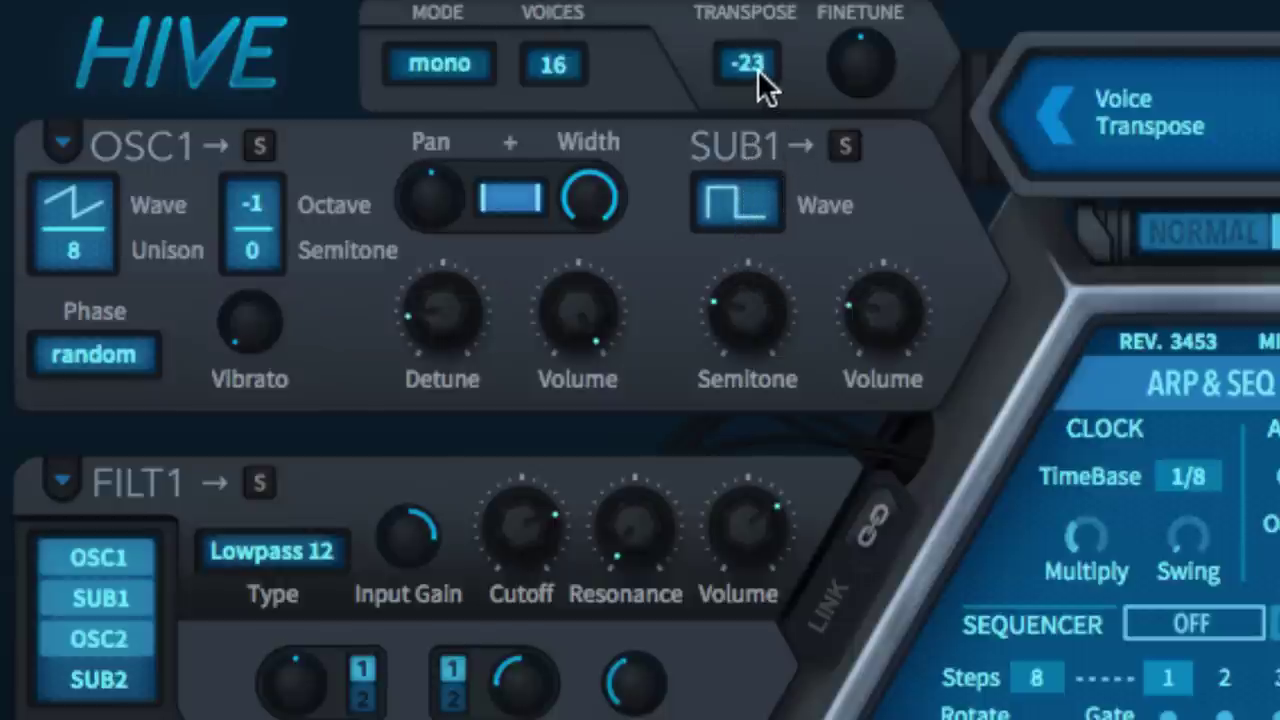
scroll(757, 69, "up", 20)
scroll(764, 60, "down", 20)
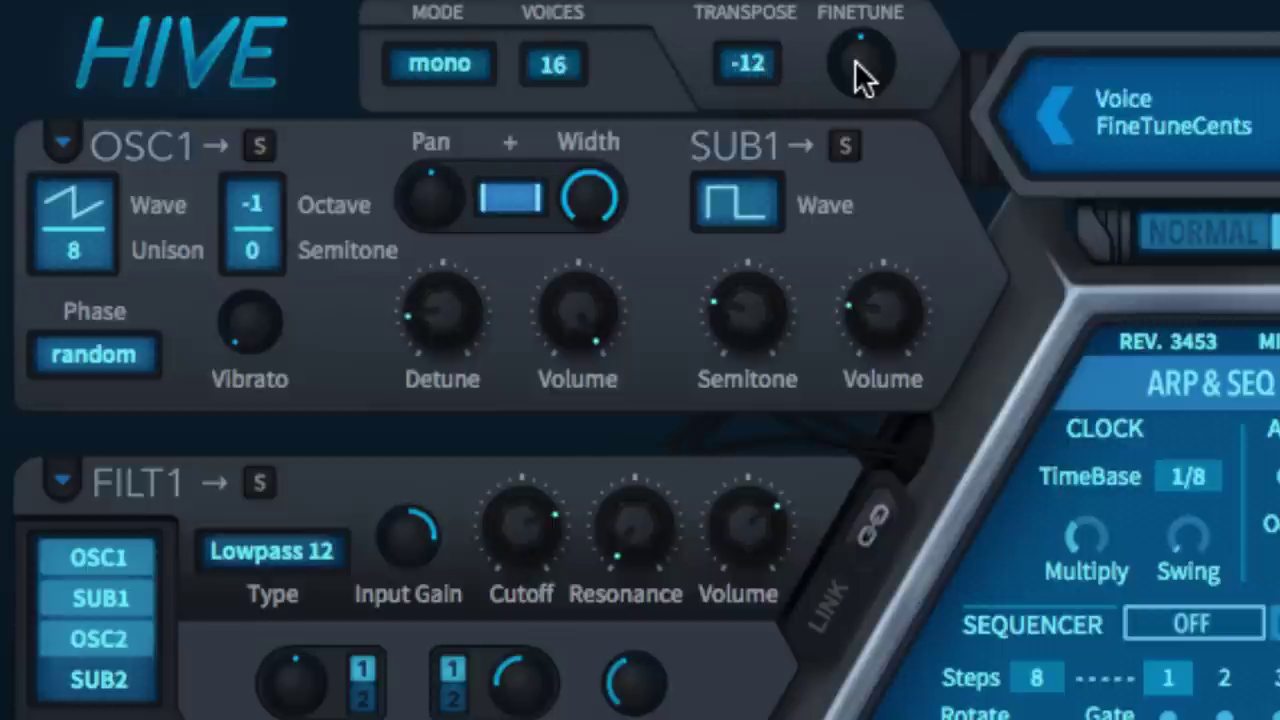
Raise the patch's fine tuning twice, resetting it to its default each time.
left_click_drag(870, 36, 884, 2)
double_click(886, 71)
left_click_drag(891, 57, 905, 5)
double_click(898, 52)
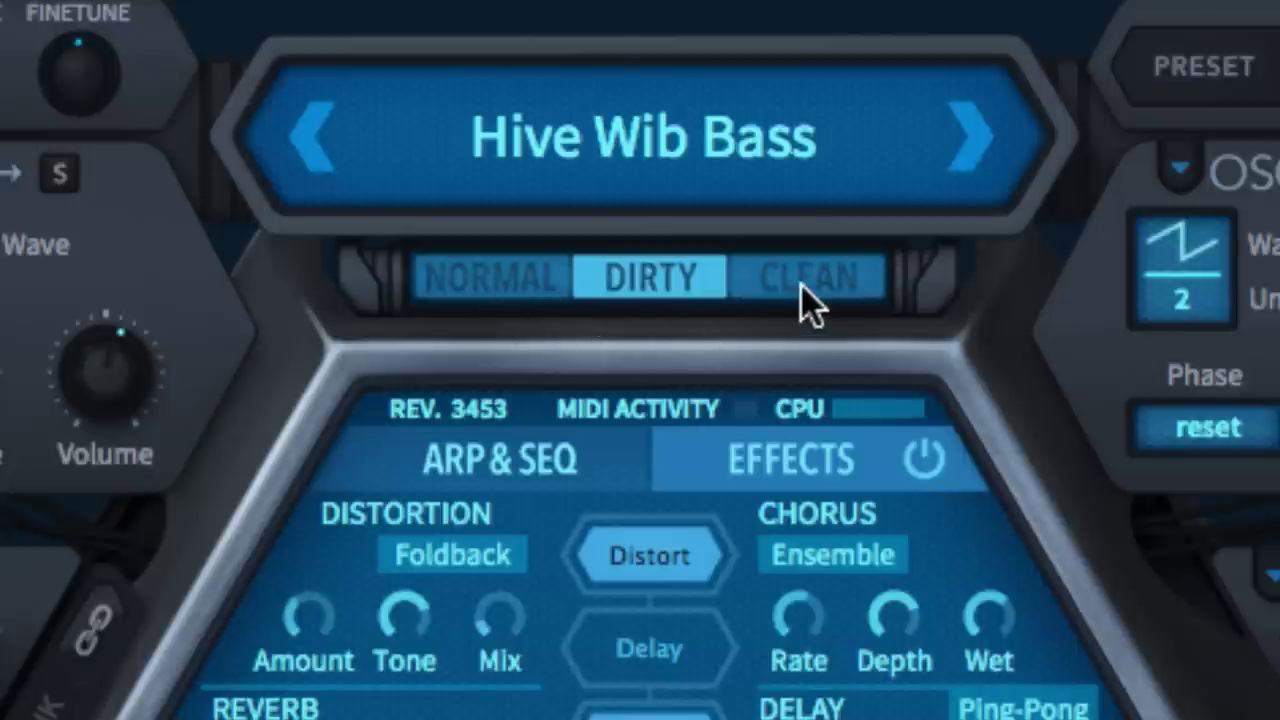
Compare the Normal, Dirty and Clean synth engines, setting the engine to Dirty.
left_click(505, 267)
left_click(668, 277)
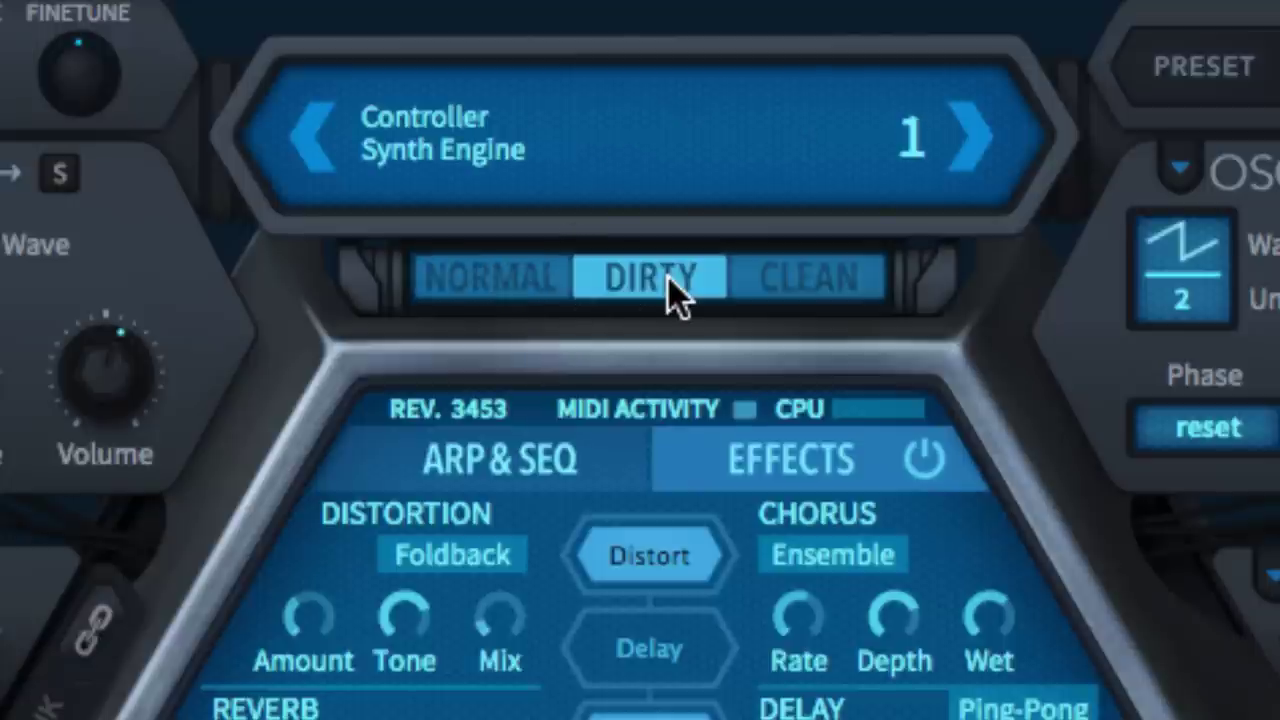
left_click(838, 298)
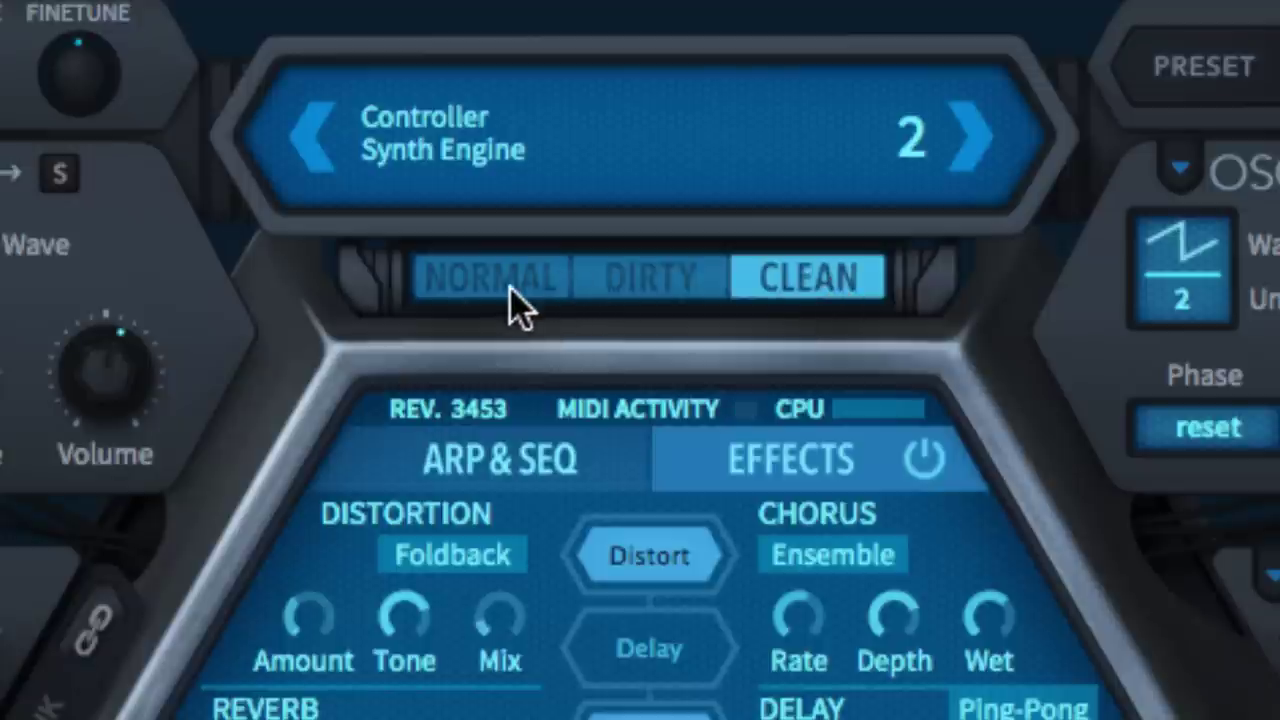
left_click(635, 285)
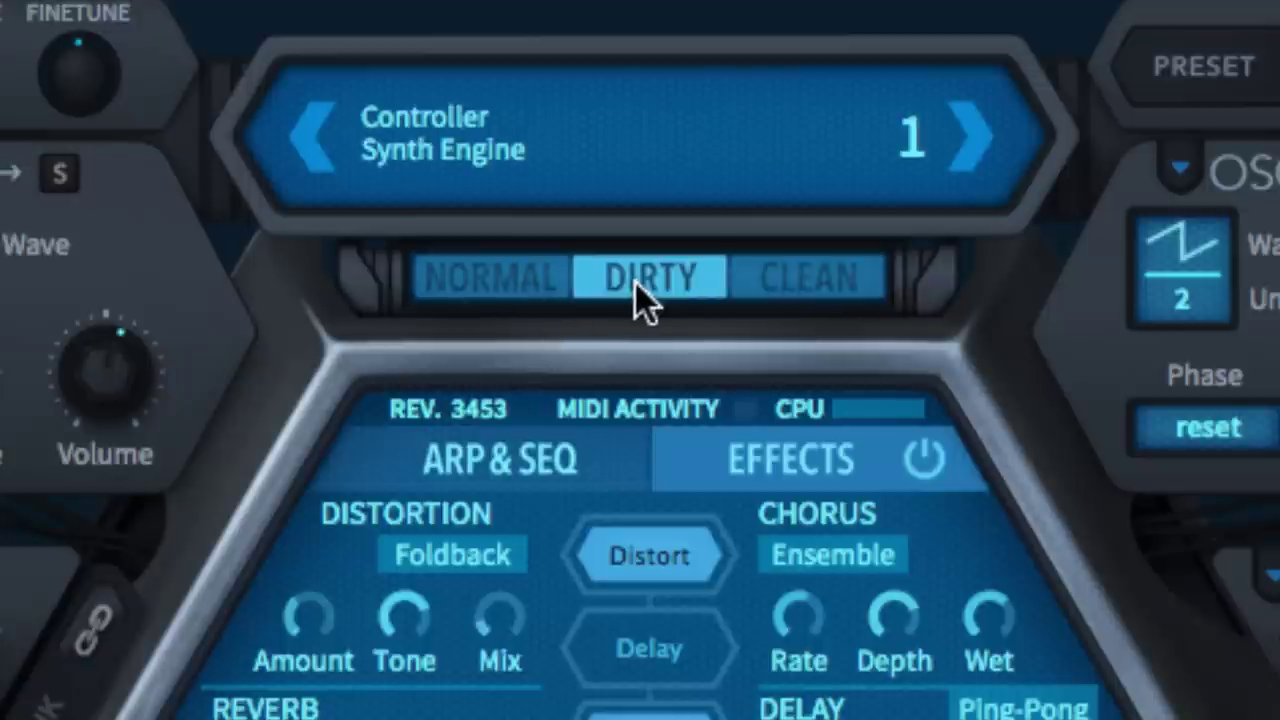
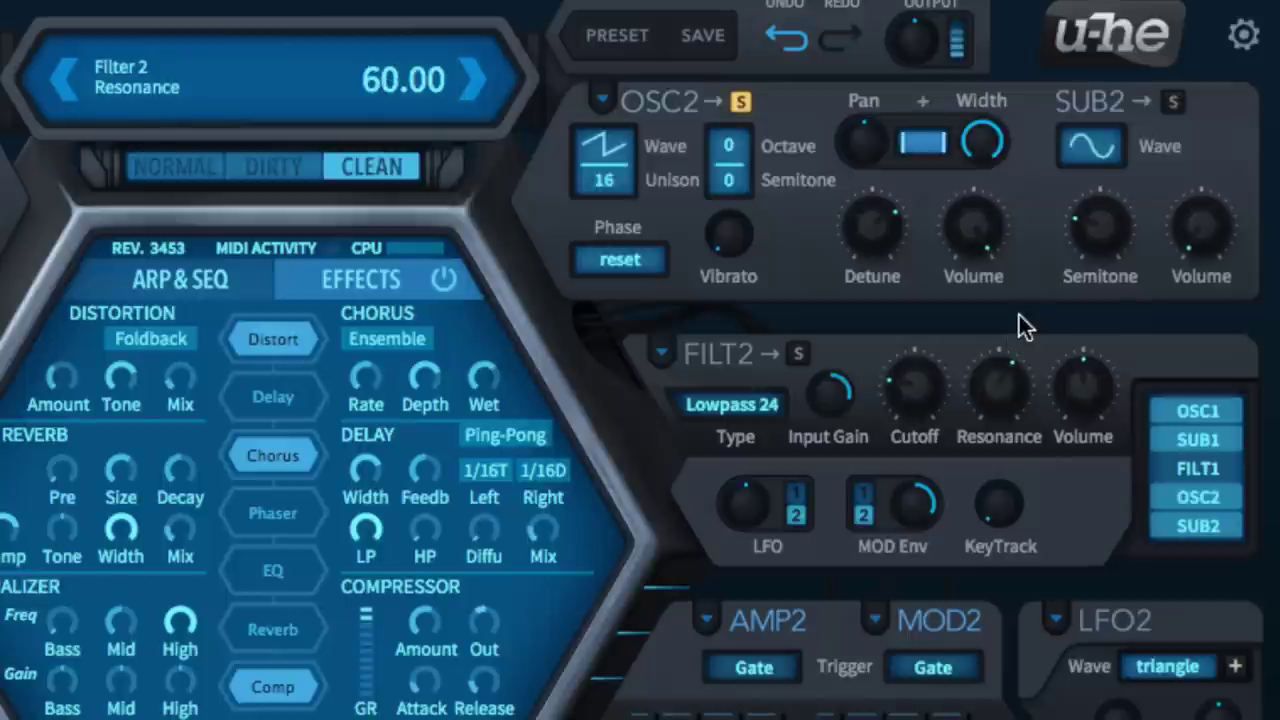
left_click(278, 168)
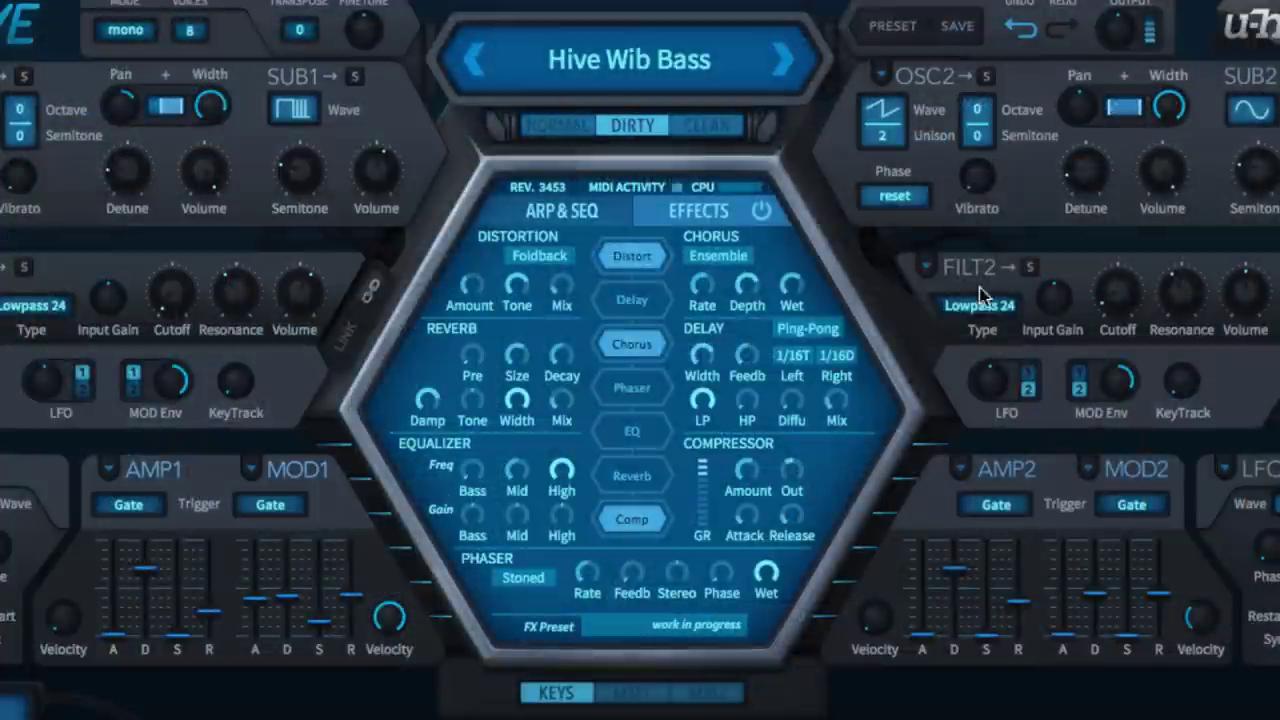
Link the two sides of the synth, raise Filter 1's cutoff, set its resonance to 63, and lower its volume.
left_click(372, 294)
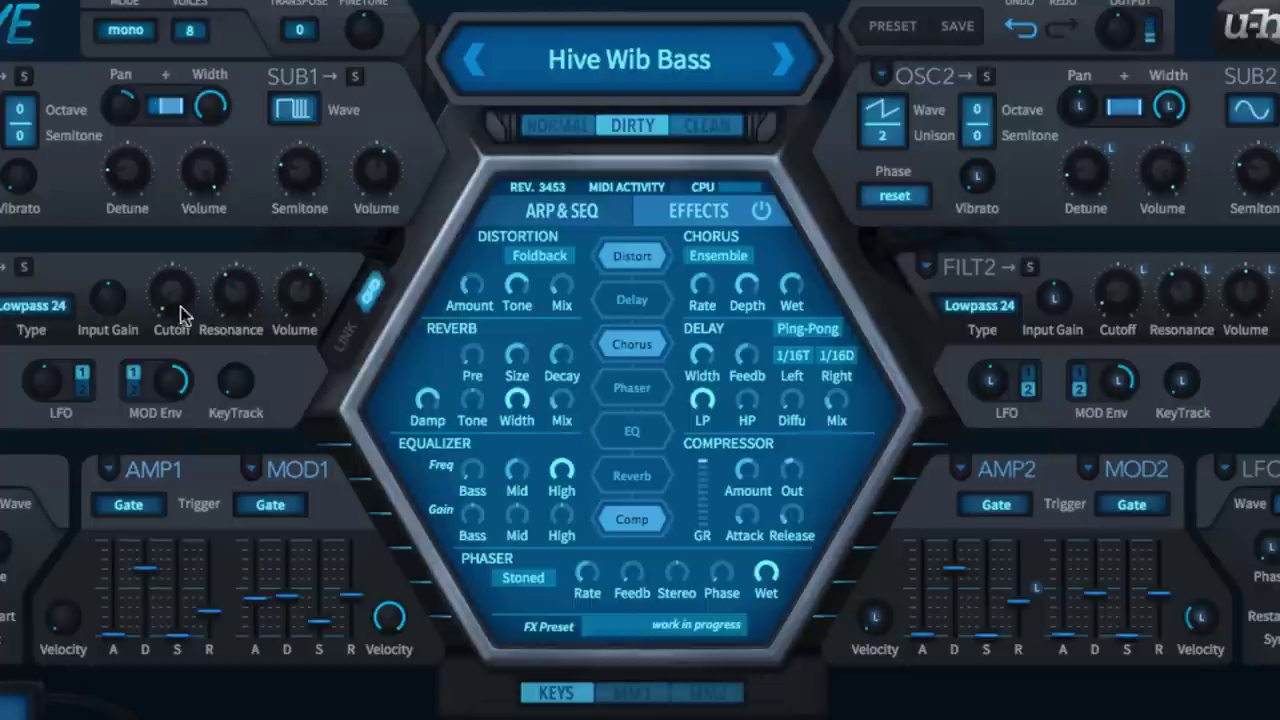
left_click_drag(172, 297, 192, 205)
left_click_drag(231, 298, 251, 237)
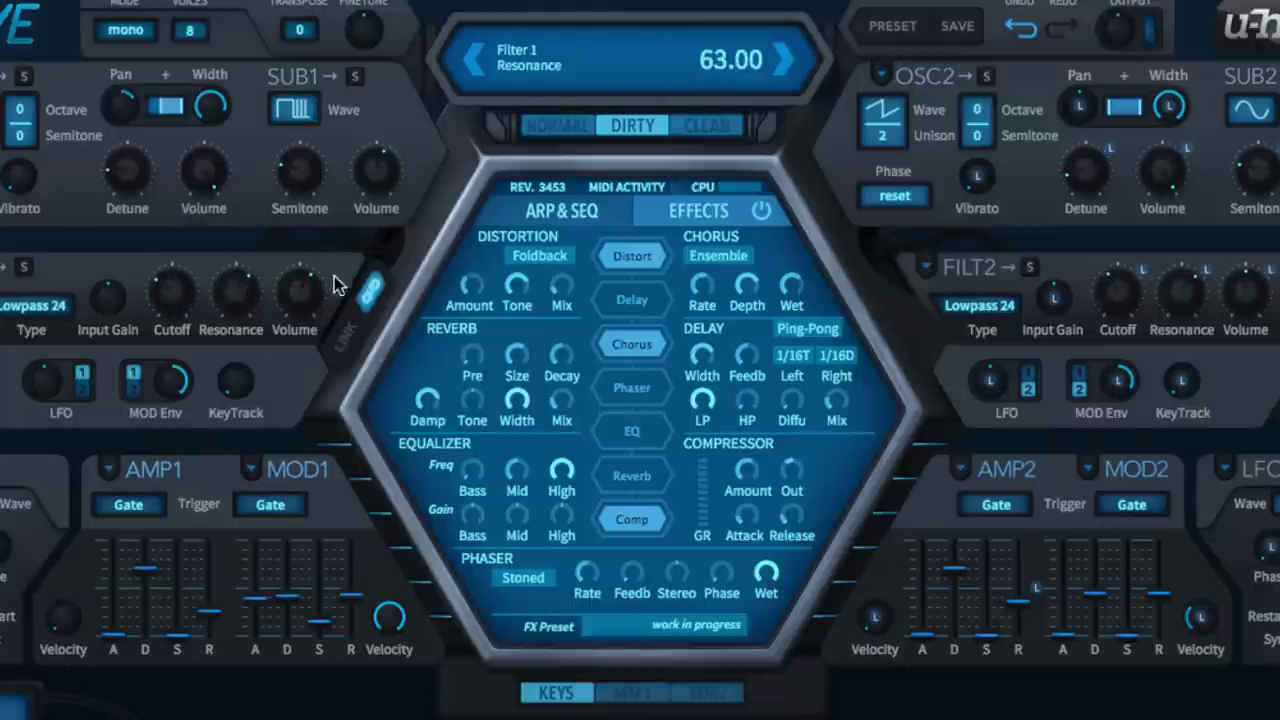
mouse_move(308, 300)
left_mouse_down()
mouse_move(302, 448)
mouse_move(310, 320)
left_mouse_up()
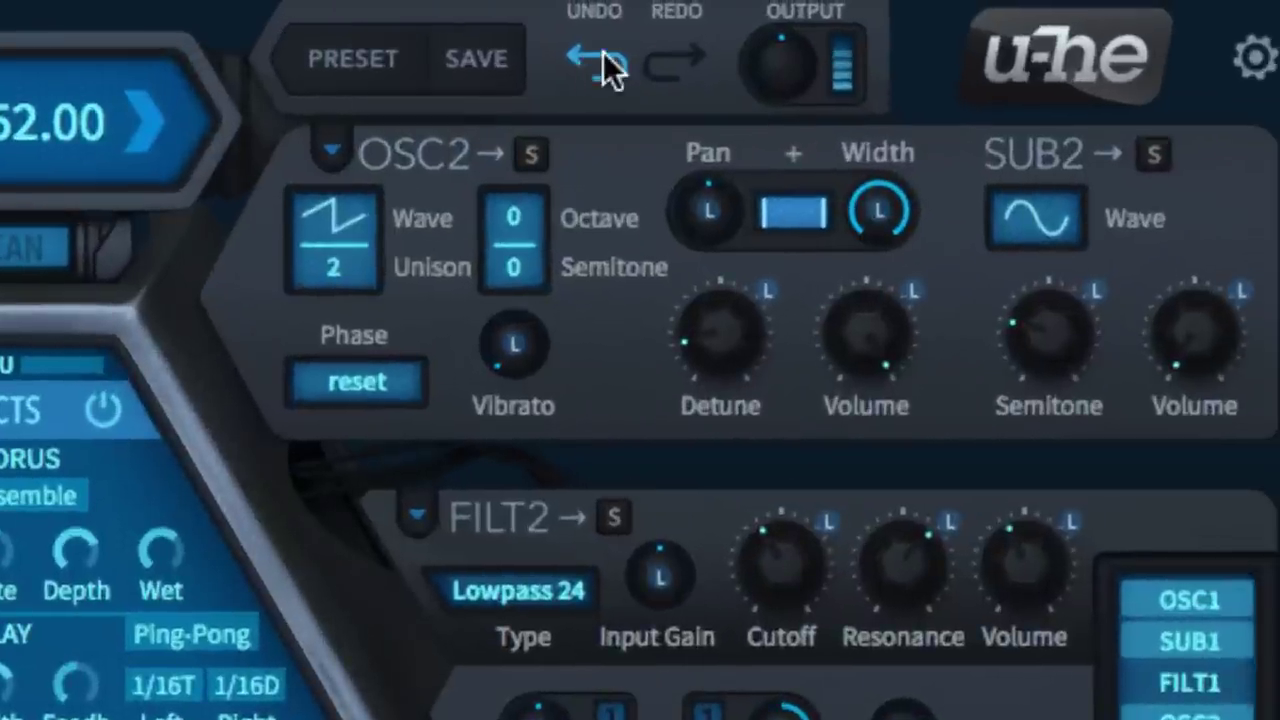
Undo the last three changes, redo them all, and lower the output level slightly.
left_click(603, 52)
left_click(591, 60)
left_click(591, 59)
left_click(669, 59)
left_click(669, 59)
left_click(669, 59)
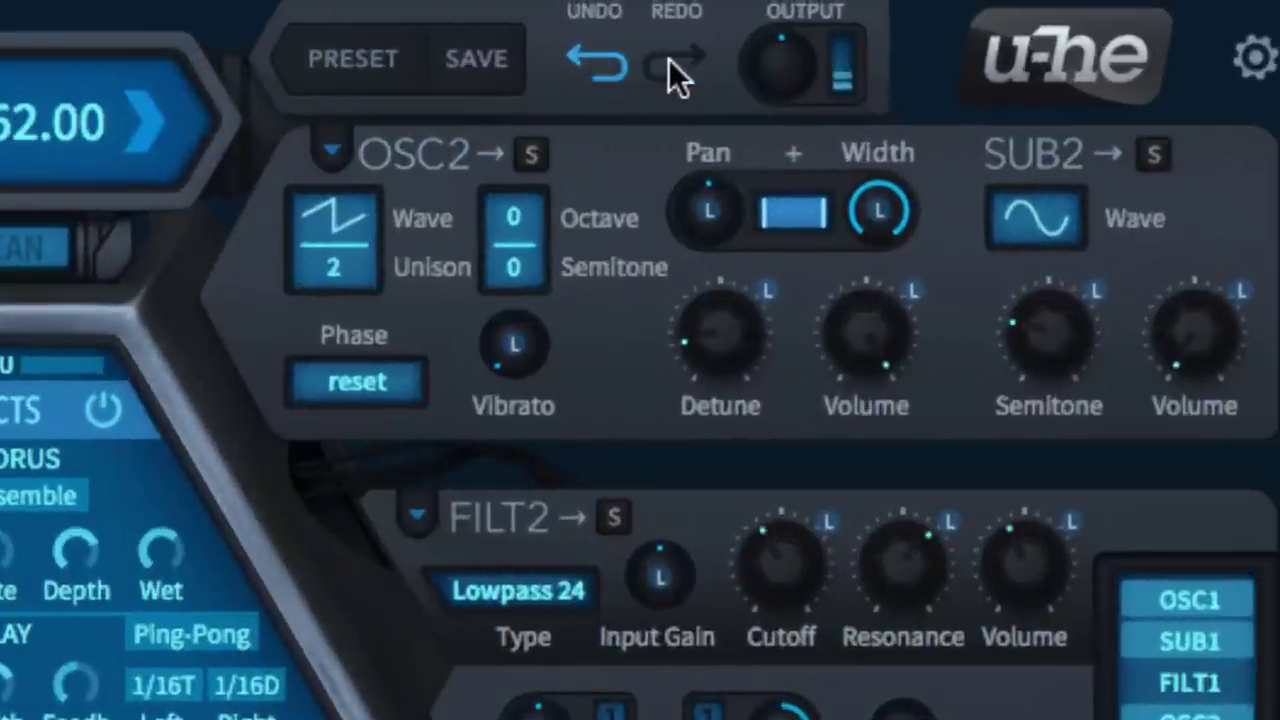
mouse_move(768, 66)
left_mouse_down()
mouse_move(761, 156)
mouse_move(778, 12)
mouse_move(771, 86)
left_mouse_up()
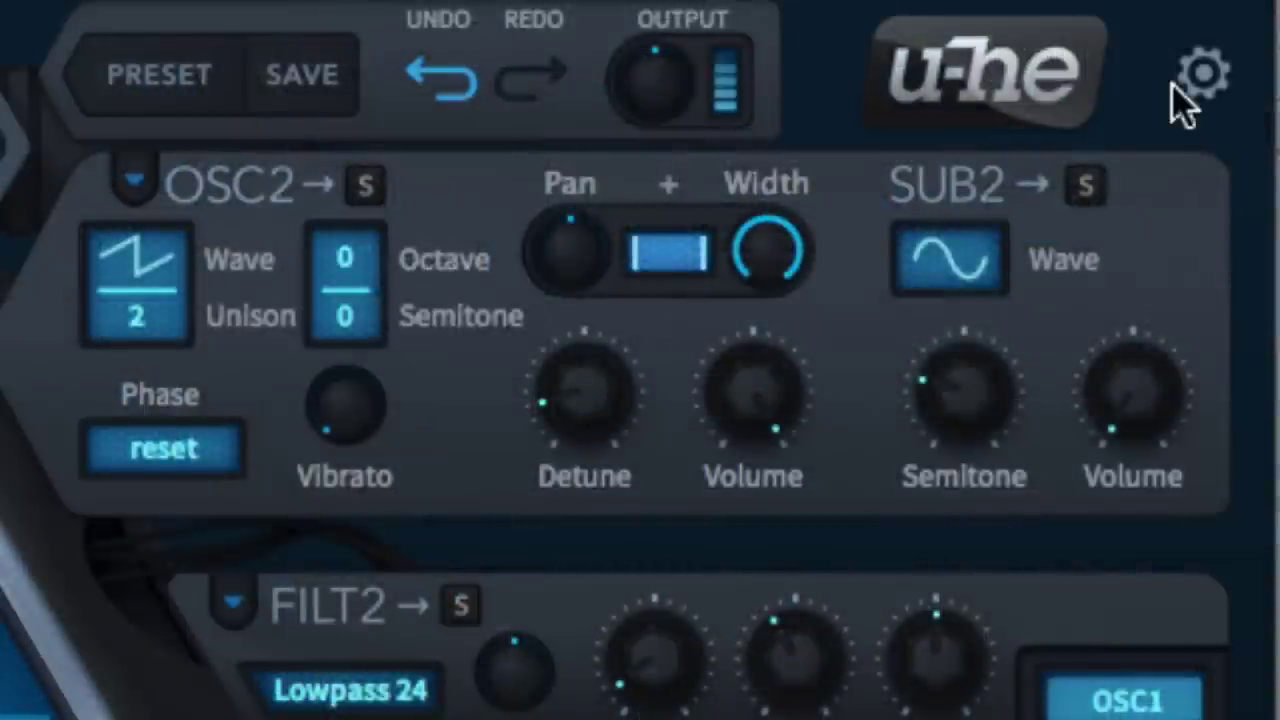
Use MIDI learn to assign Filter 1 Cutoff to controller 2 and Filter 1 Resonance to controller 15.
left_click(1204, 72)
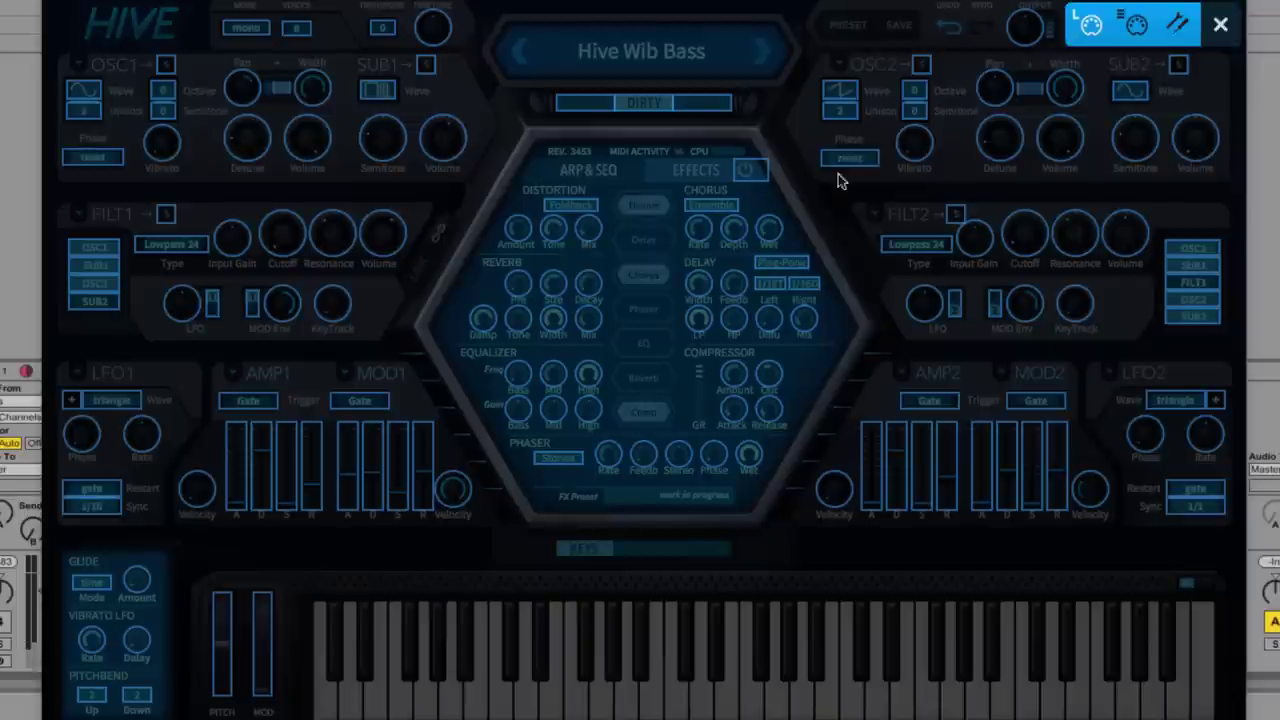
left_click(281, 236)
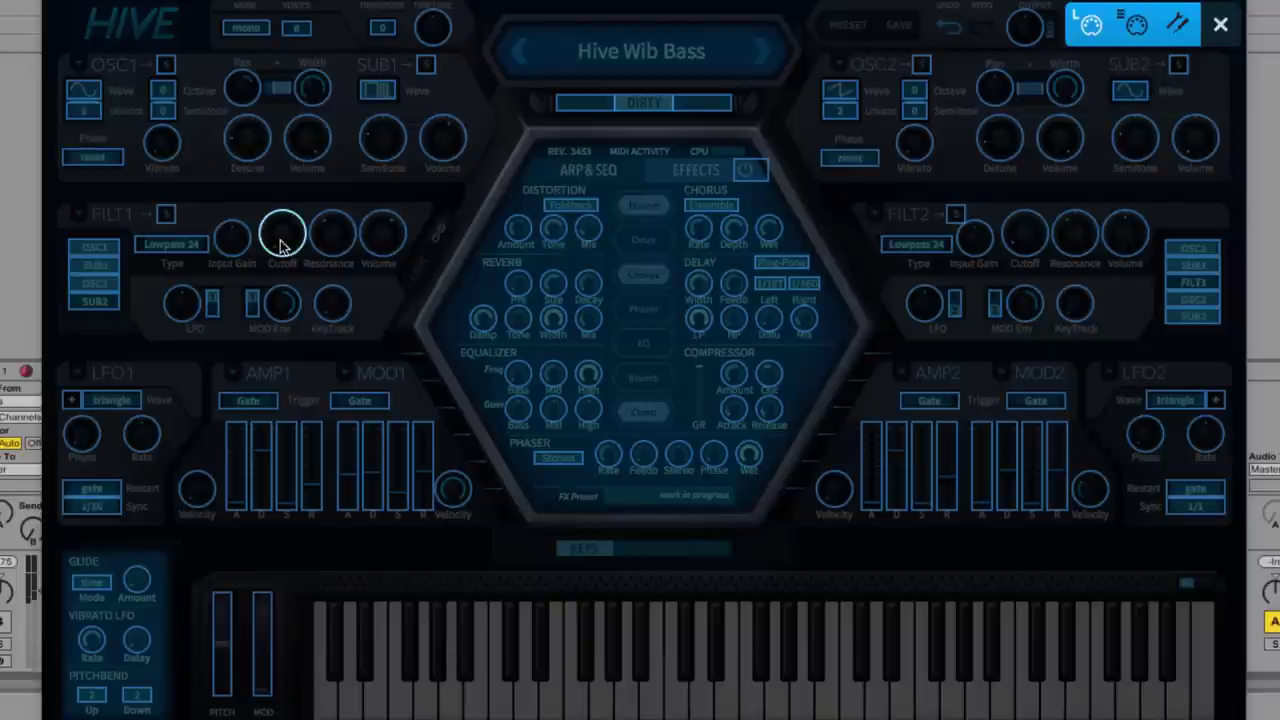
left_click(335, 236)
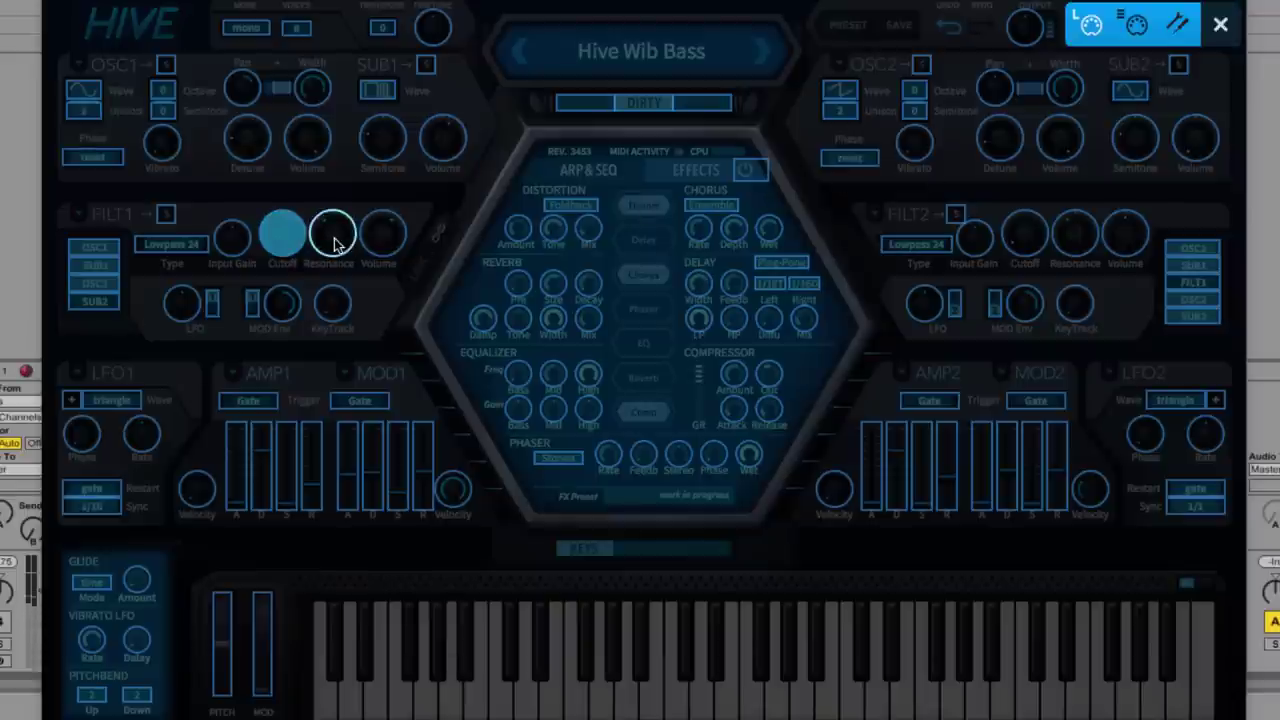
Open the MIDI Table and examine the mode and type options of the Filter 1 Cutoff assignment.
left_click(1137, 30)
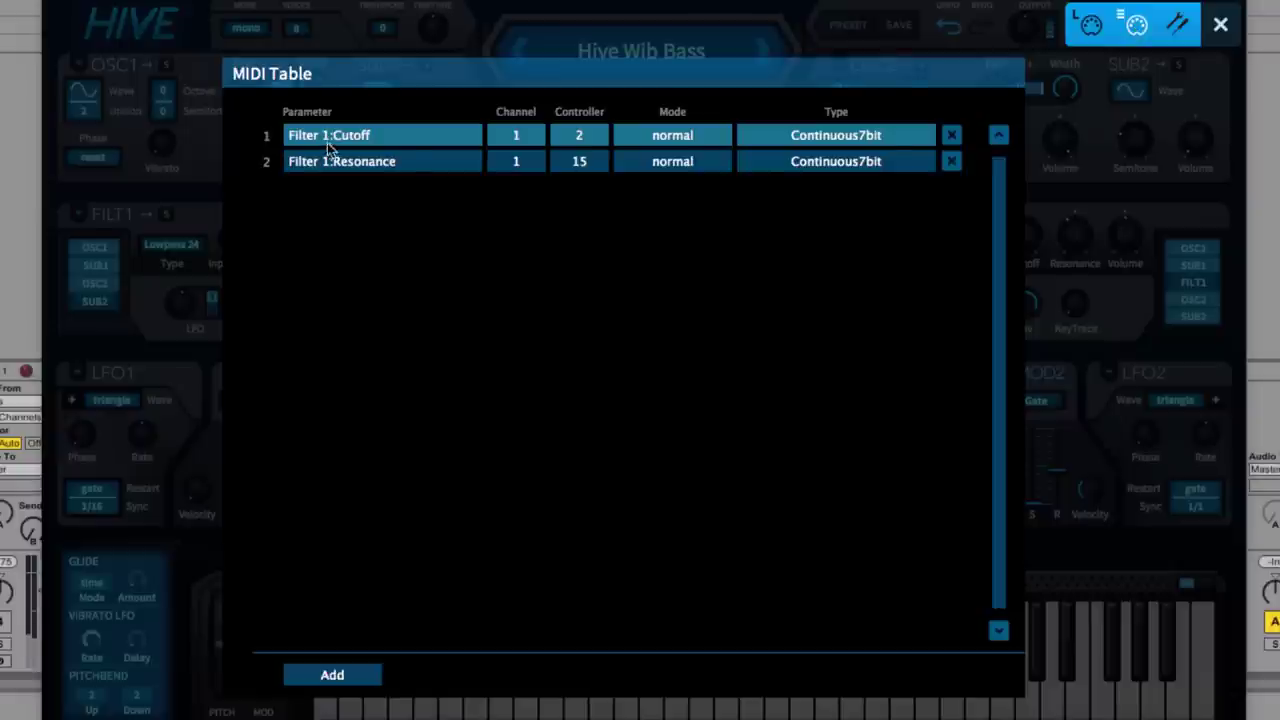
left_click(672, 137)
left_click(805, 233)
left_click(854, 134)
left_click(782, 246)
Open the preferences and switch Text Antialiasing off and back on.
left_click(1174, 28)
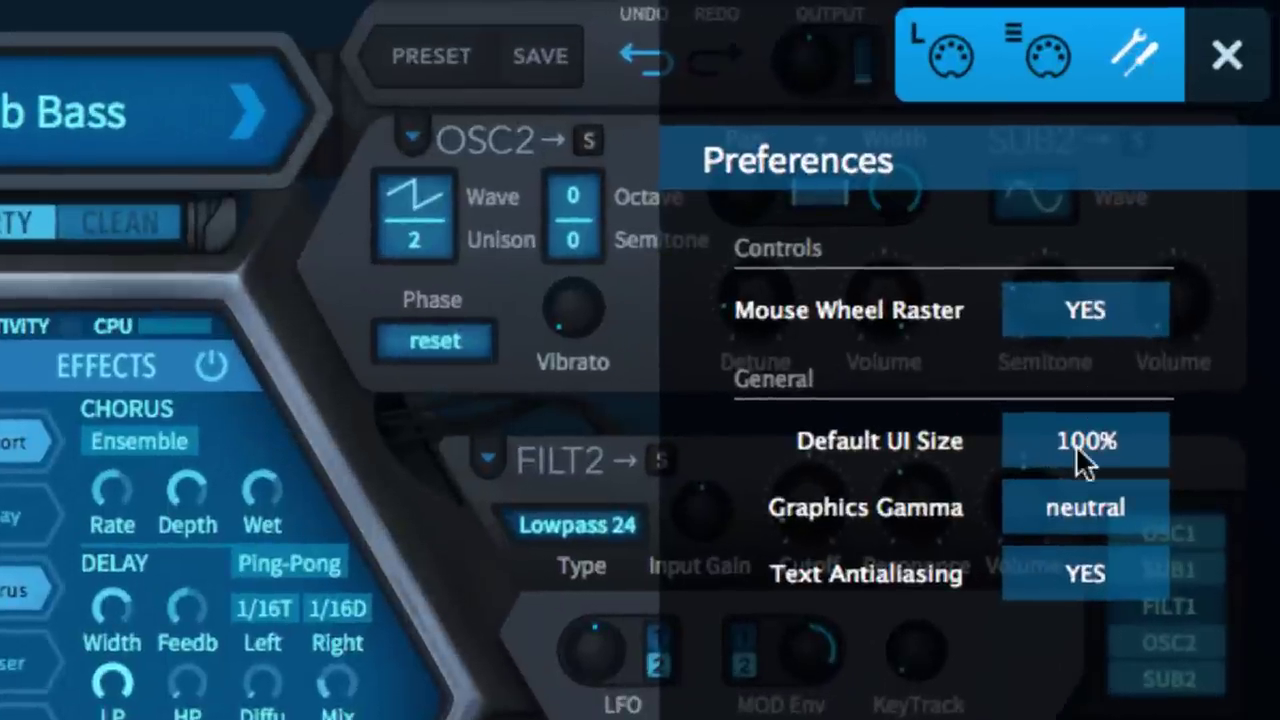
left_click(1067, 571)
left_click(1104, 594)
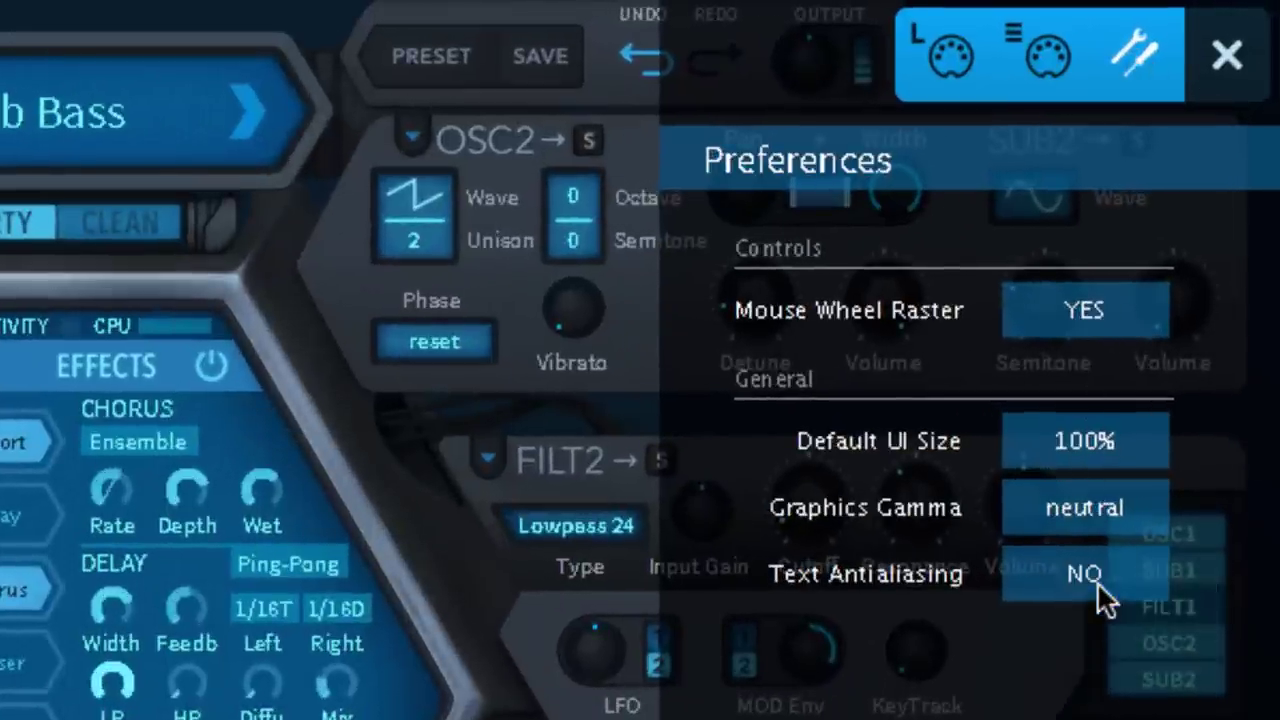
left_click(1100, 590)
left_click(1138, 631)
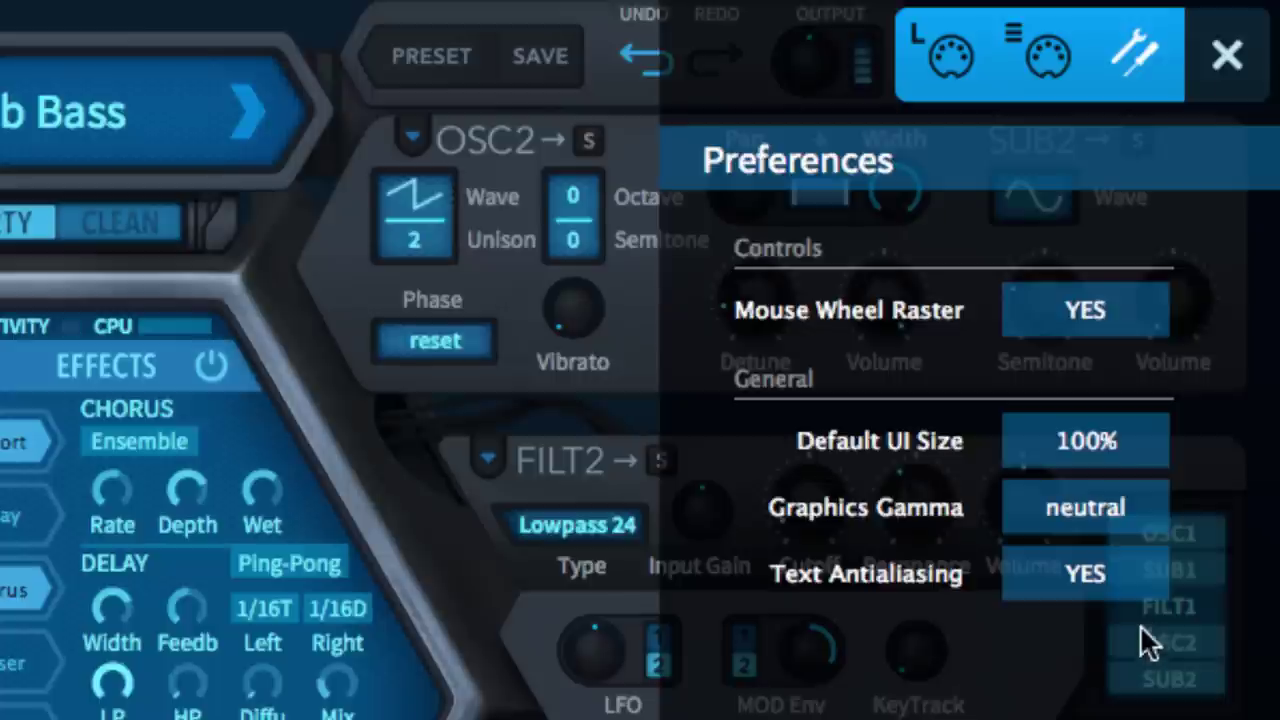
Try the darker Graphics Gamma and set it back to neutral.
left_click(1085, 495)
left_click(1161, 670)
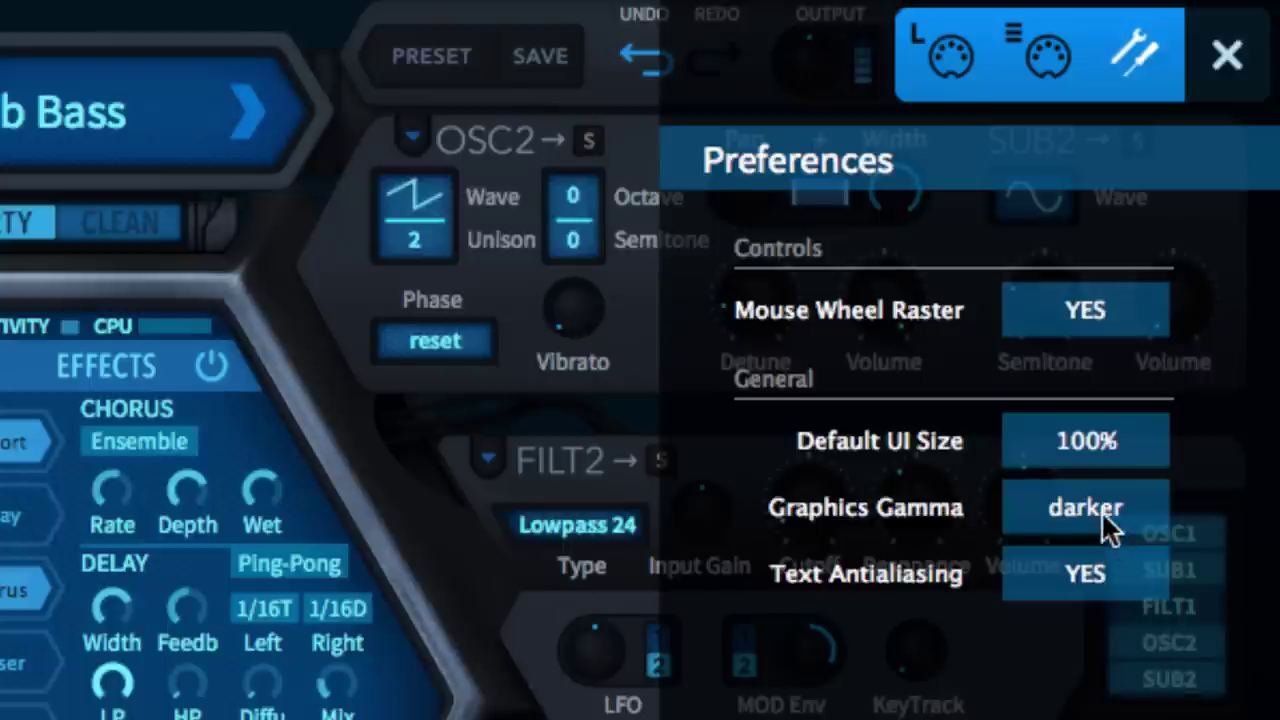
left_click(1112, 522)
left_click(1183, 612)
Set the Default UI Size to 130% and reopen the size options.
left_click(1088, 444)
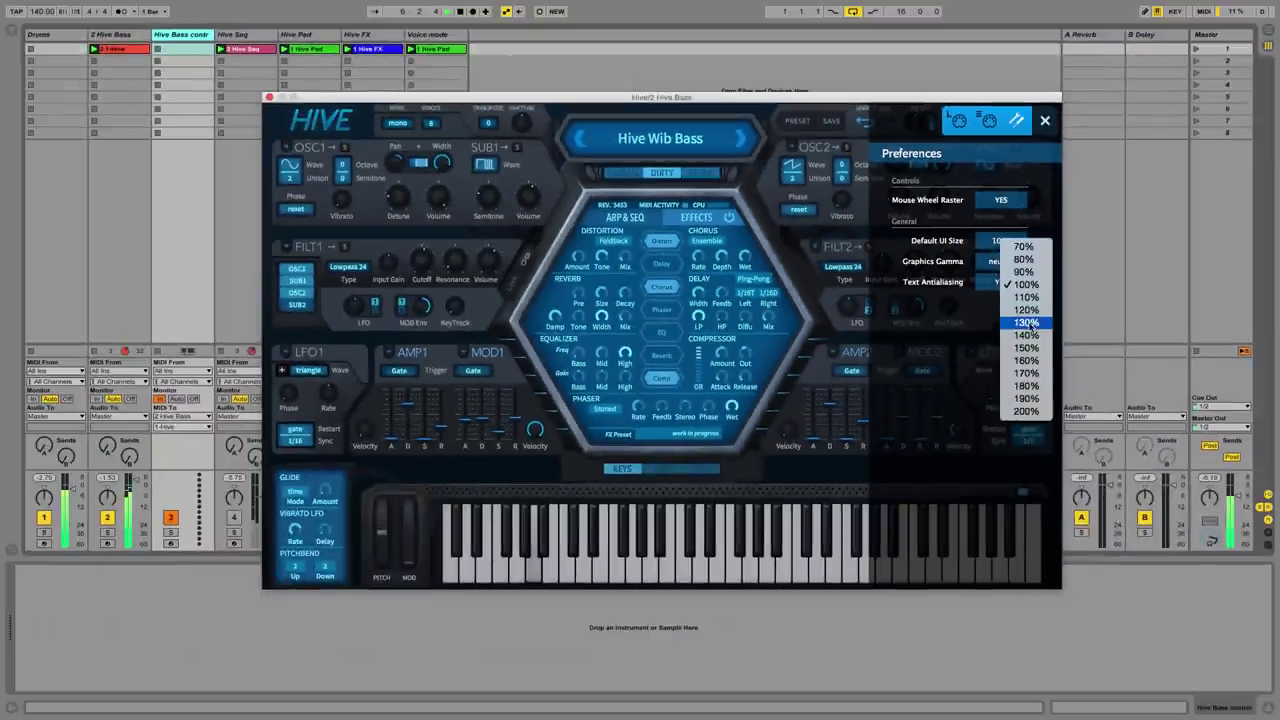
left_click(1027, 323)
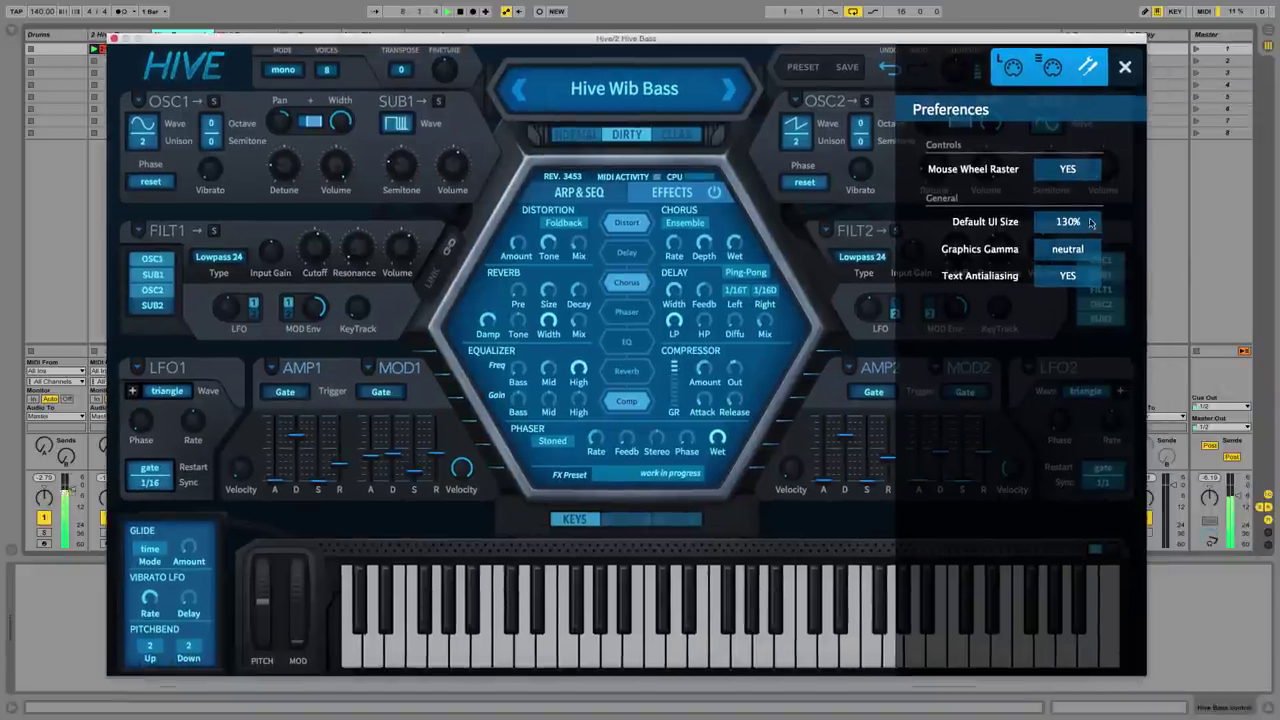
left_click(1075, 223)
left_click(1084, 228)
left_click(630, 141)
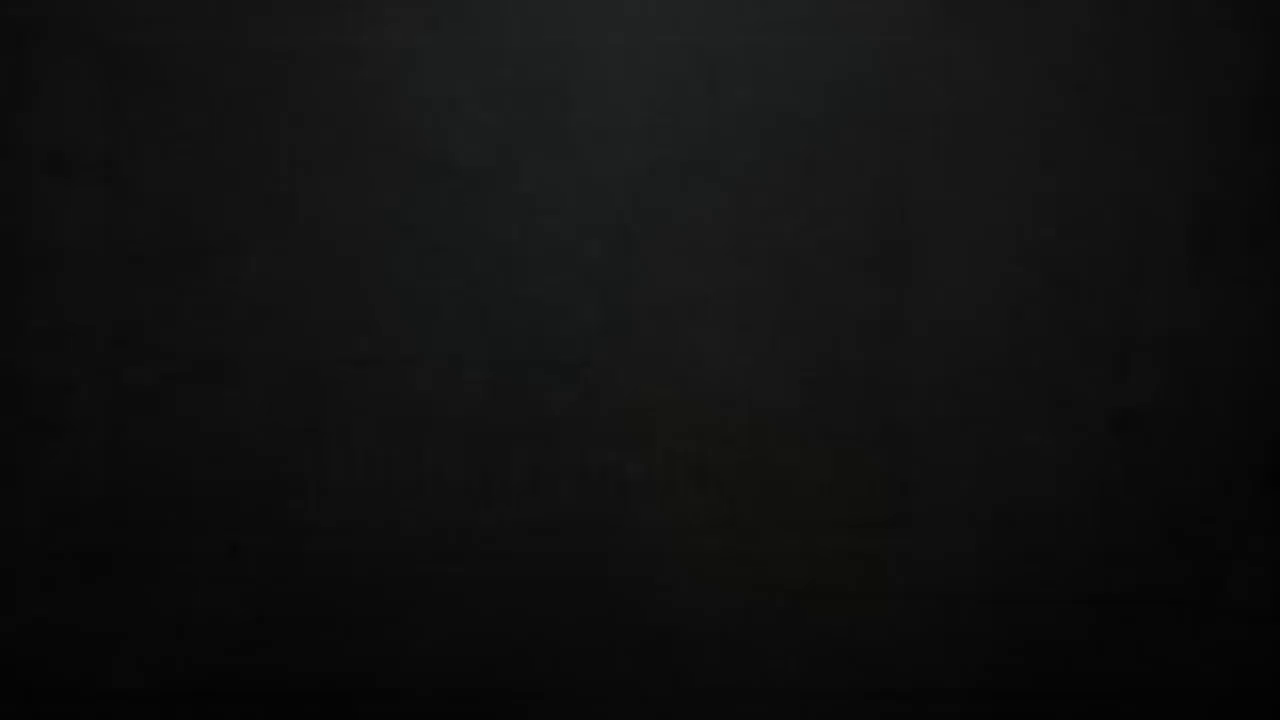